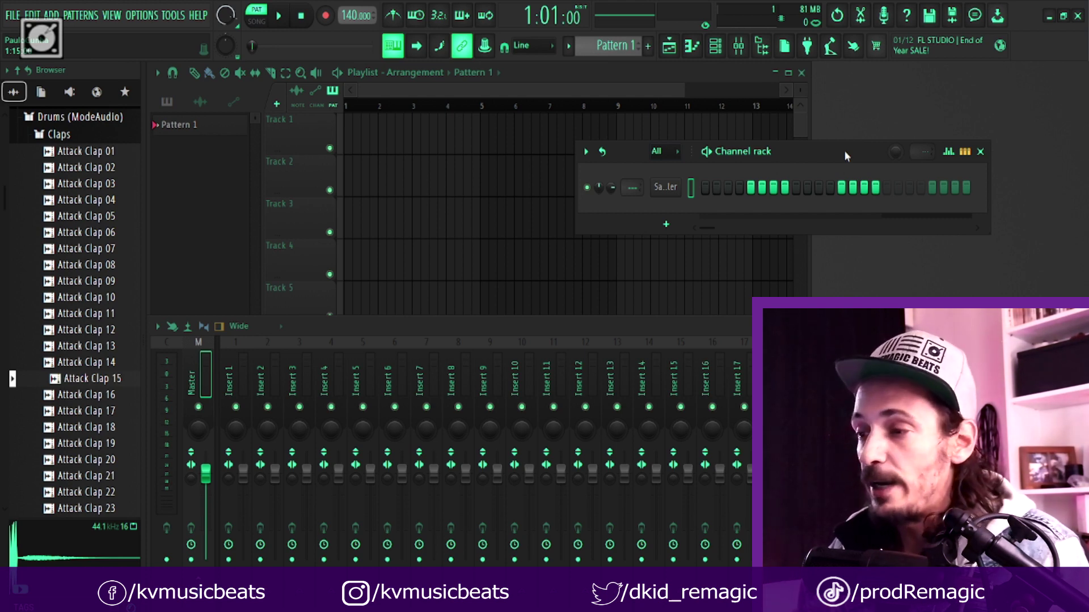
# Switch back and forth between FL Studio 21 and FL Studio 20 to compare their main interfaces.
pyautogui.hotkey('alt', 'Tab')
pyautogui.hotkey('alt', 'Tab')
pyautogui.hotkey('alt', 'Tab')
pyautogui.hotkey('alt', 'Tab')
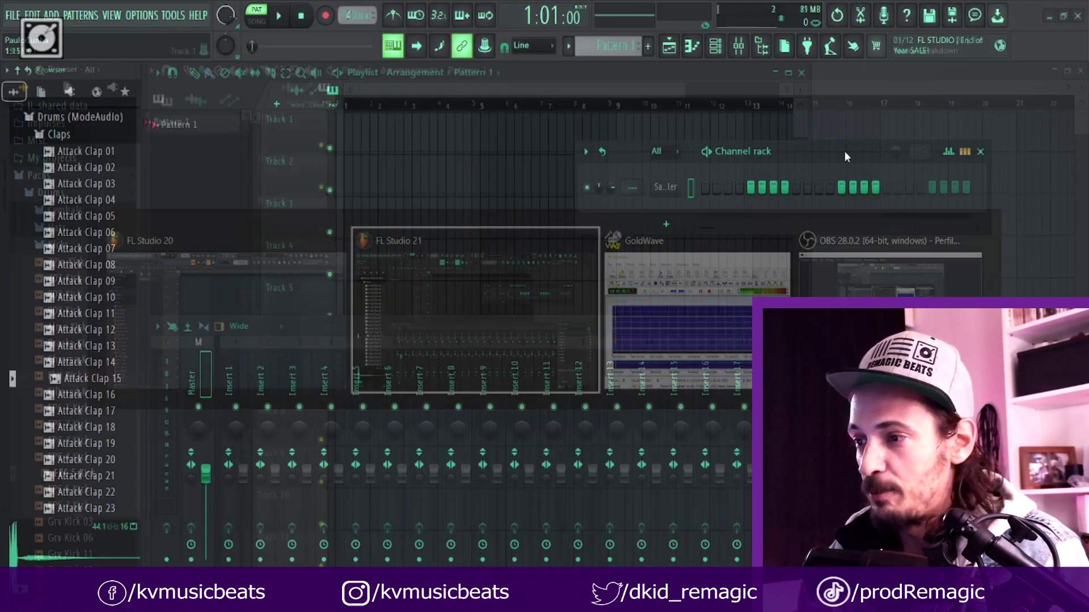
pyautogui.hotkey('alt', 'Tab')
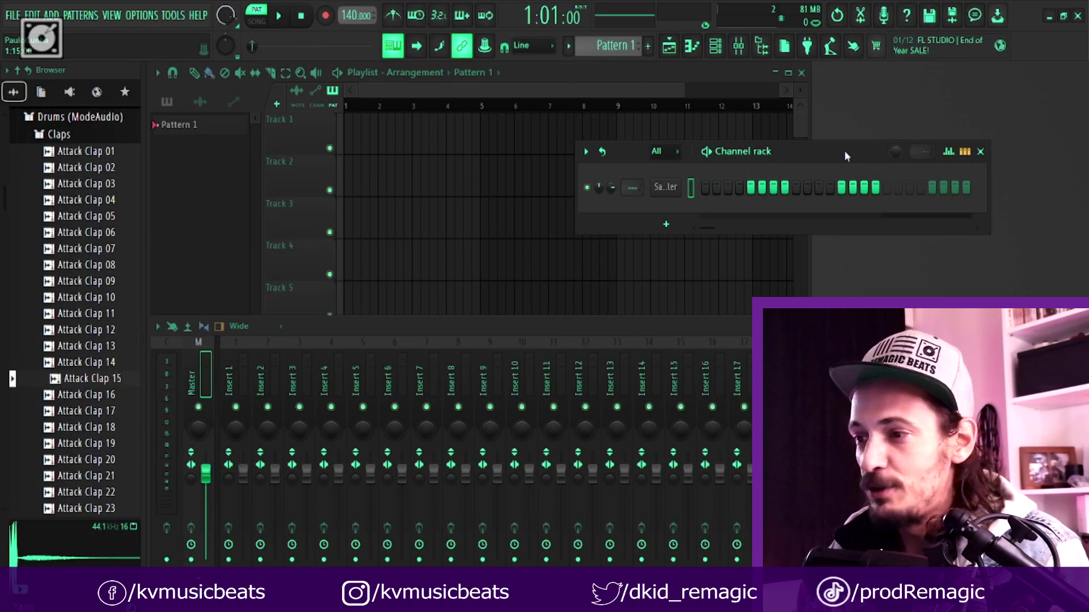
pyautogui.hotkey('alt', 'Tab')
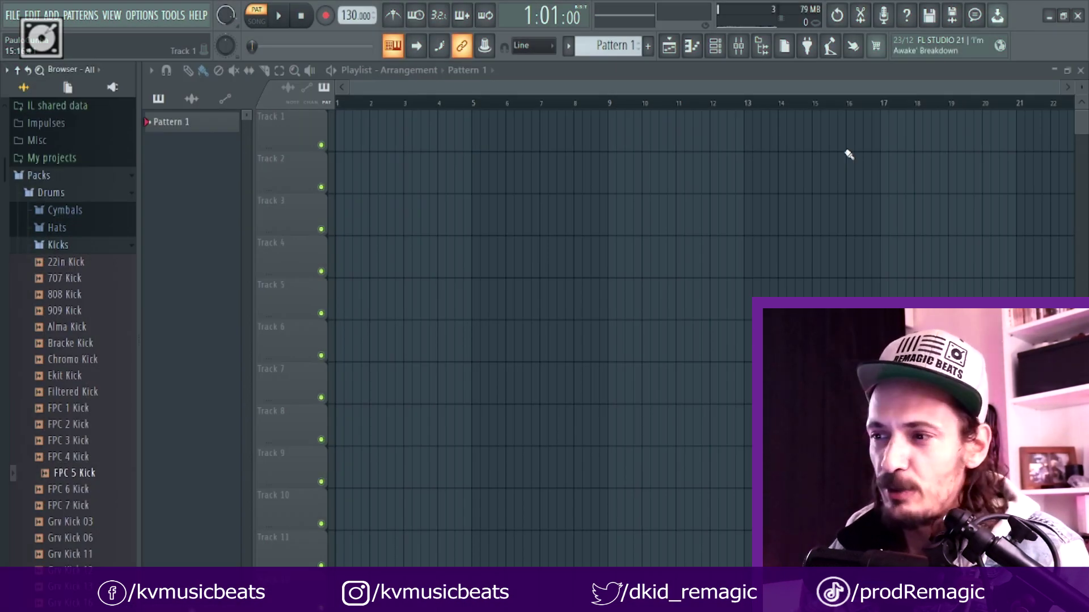
pyautogui.hotkey('alt', 'Tab')
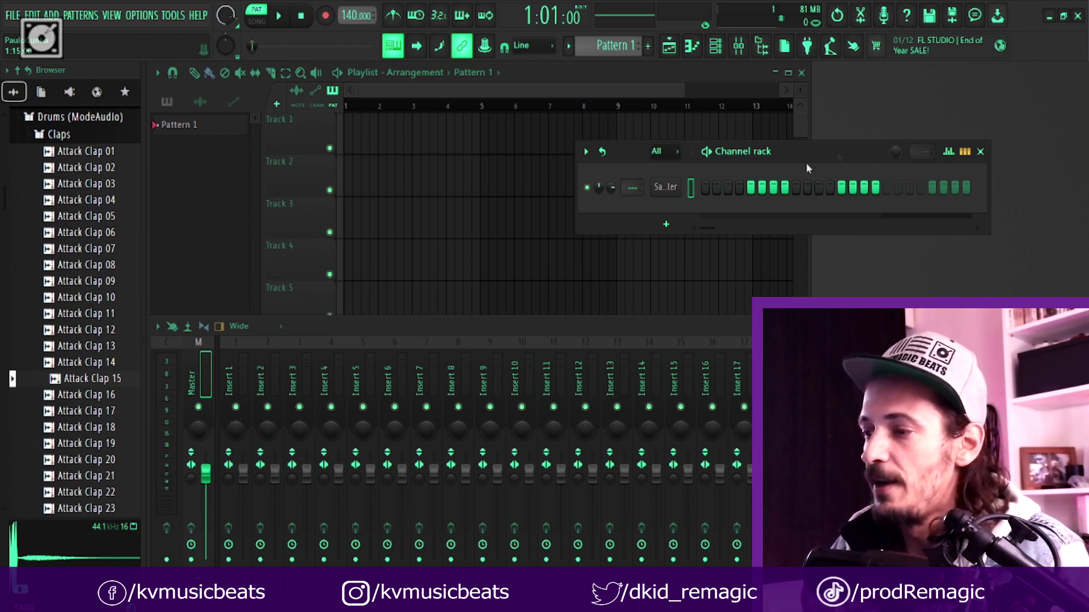
# Move the FL Studio 21 mixer window higher and compare the Options menu access with FL Studio 20.
pyautogui.moveTo(560, 327); pyautogui.dragTo(573, 250)
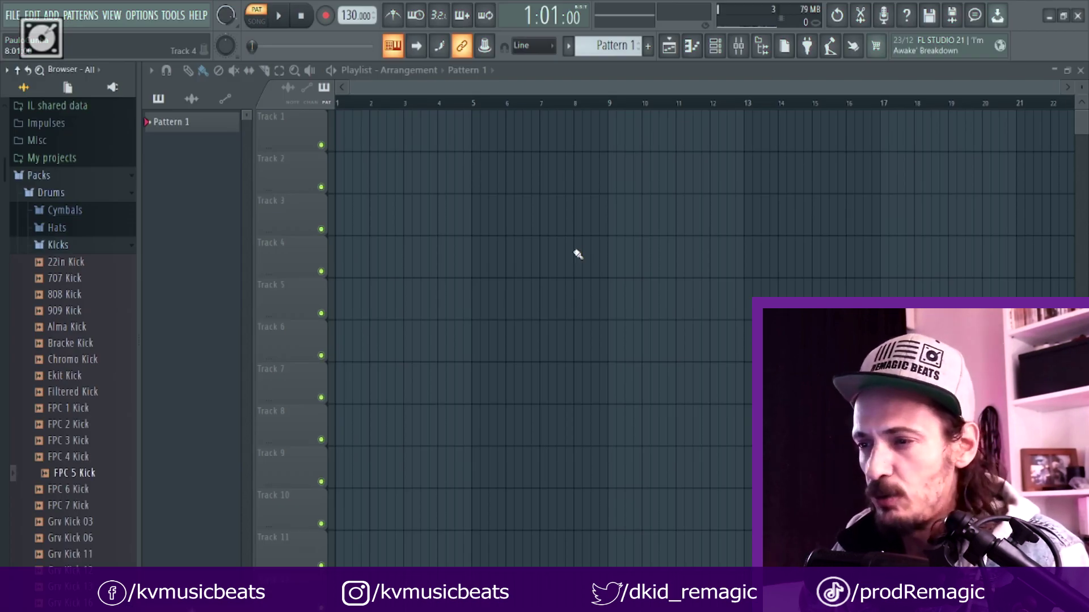
pyautogui.hotkey('alt', 'Tab')
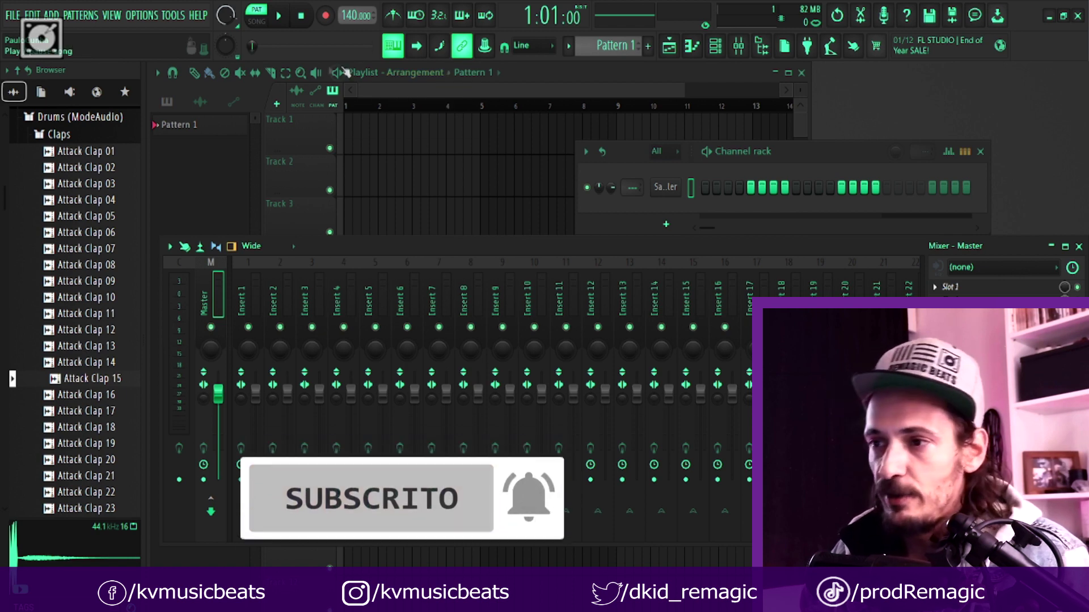
pyautogui.click(142, 15)
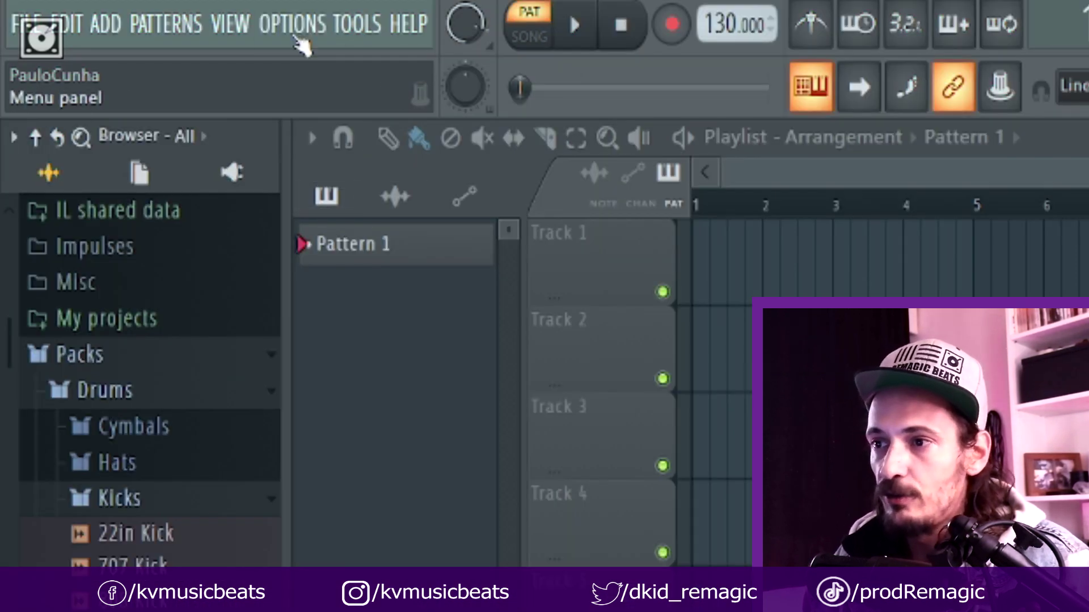
pyautogui.click(291, 33)
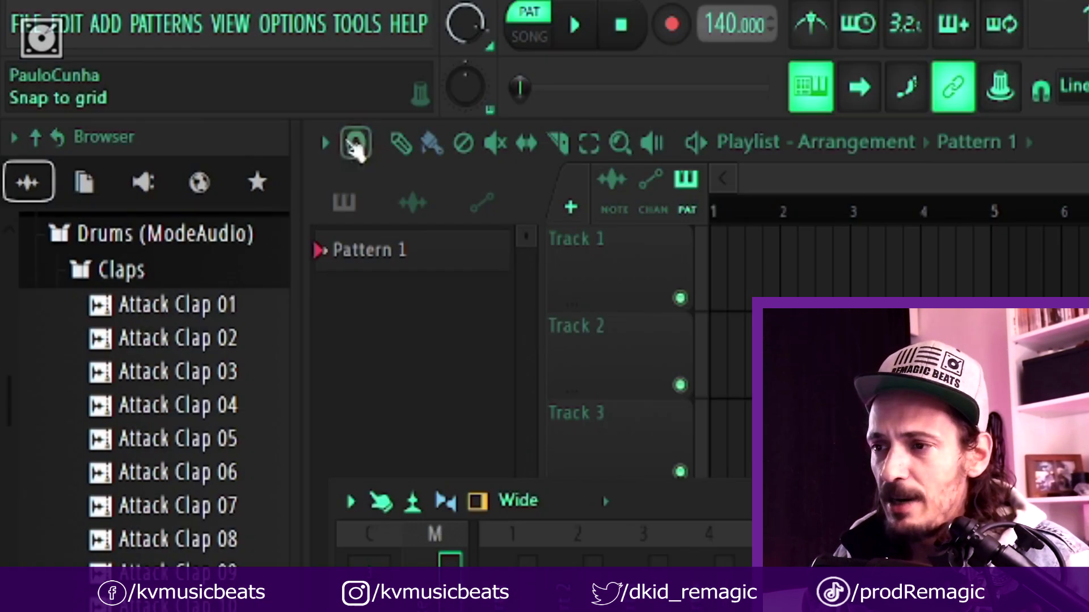
# Look at the theme page in the FL Studio 21 settings, shift the window aside and close it.
pyautogui.click(279, 29)
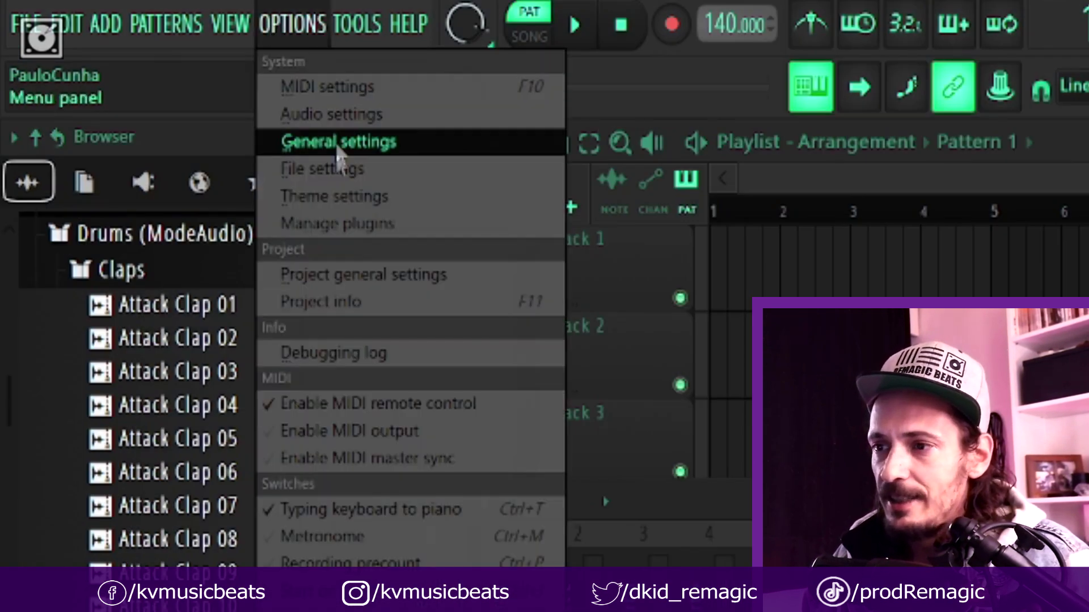
pyautogui.click(367, 141)
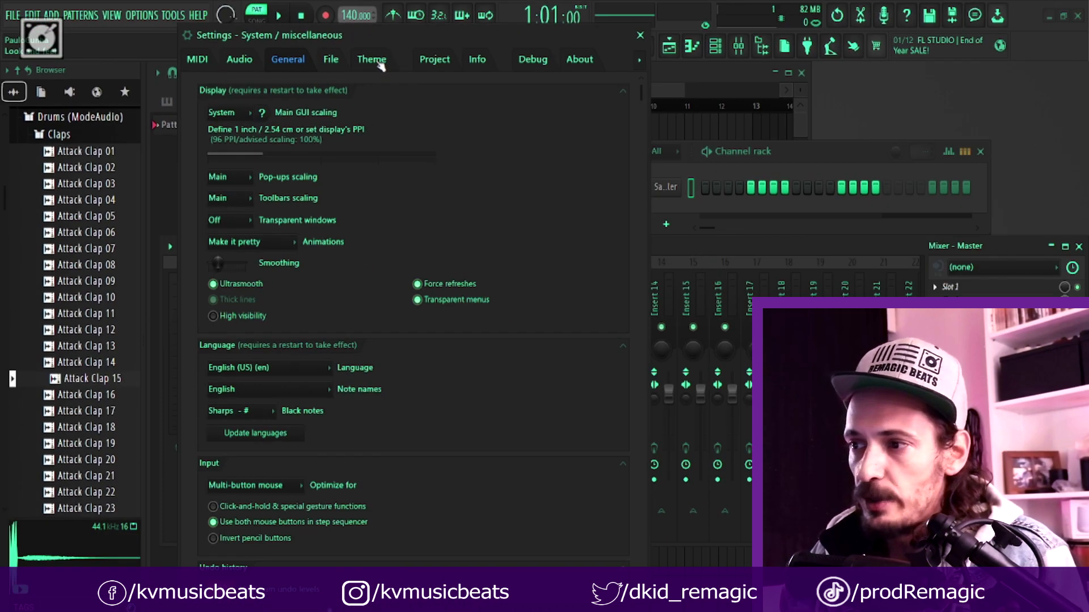
pyautogui.click(526, 67)
pyautogui.moveTo(410, 37); pyautogui.dragTo(592, 54)
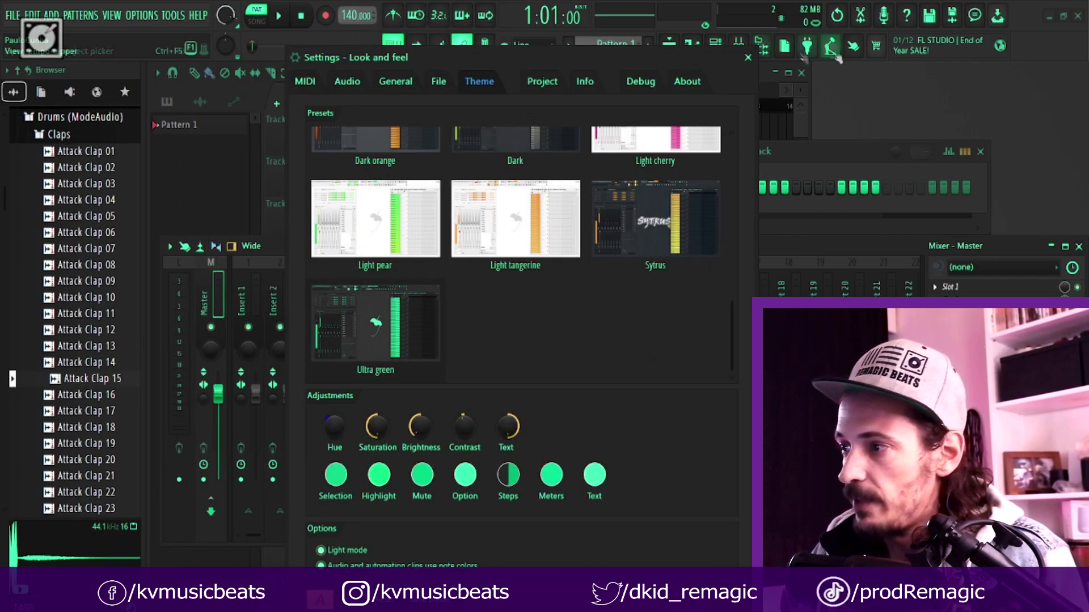
pyautogui.click(822, 51)
# Open the theme settings directly, reposition the settings window and browse the available theme presets.
pyautogui.click(137, 17)
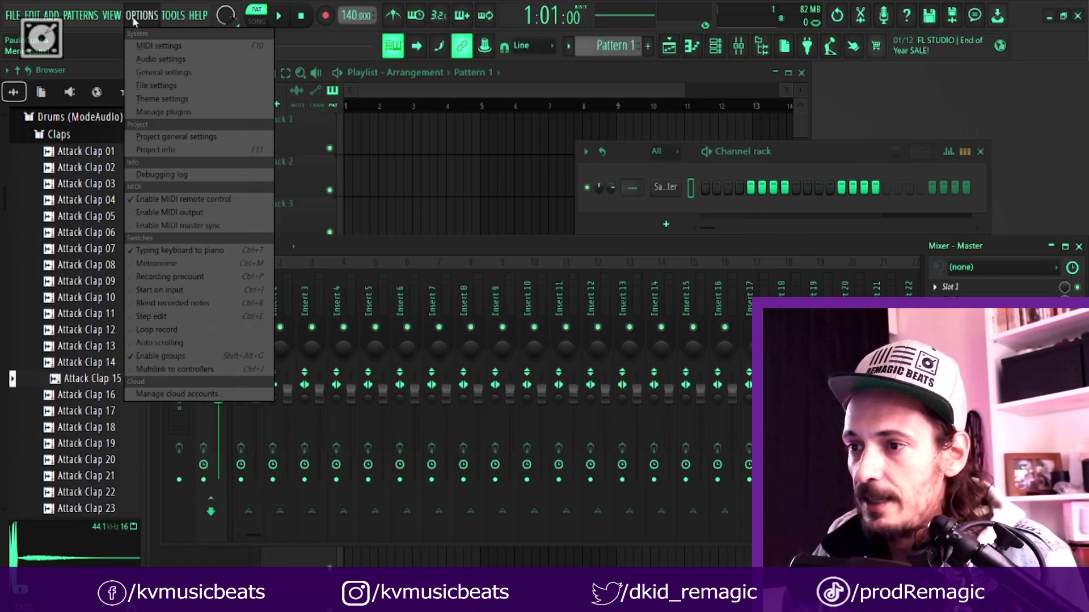
pyautogui.click(156, 97)
pyautogui.moveTo(534, 56); pyautogui.dragTo(615, 50)
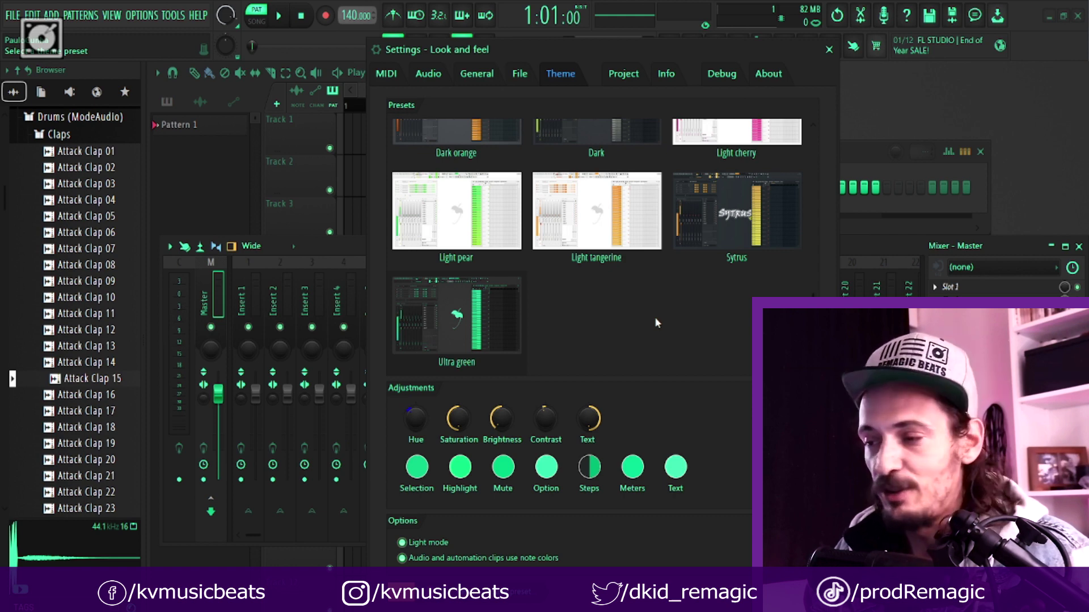
pyautogui.scroll(3, 655, 322)
pyautogui.moveTo(589, 52); pyautogui.dragTo(558, 54)
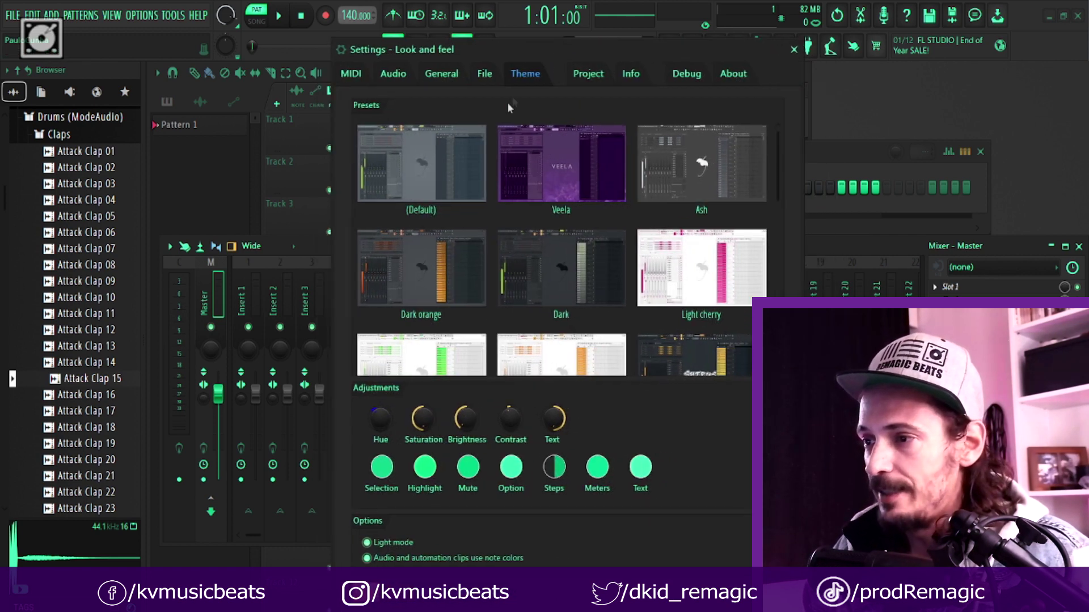
pyautogui.scroll(-3, 503, 154)
pyautogui.scroll(3, 502, 155)
# Apply the Veela theme preset and move the settings window aside briefly to view the recoloured interface.
pyautogui.click(510, 161)
pyautogui.moveTo(726, 56); pyautogui.dragTo(950, 114)
pyautogui.moveTo(836, 115); pyautogui.dragTo(610, 56)
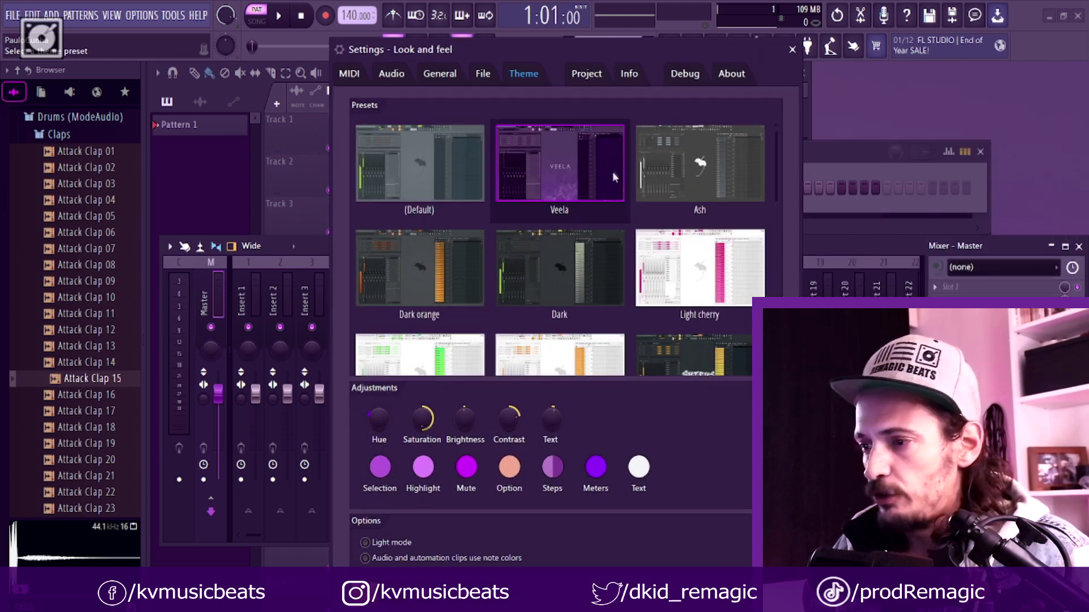
# Switch the theme to the Ultra green preset and back to Veela to compare them.
pyautogui.scroll(-3, 611, 176)
pyautogui.click(445, 323)
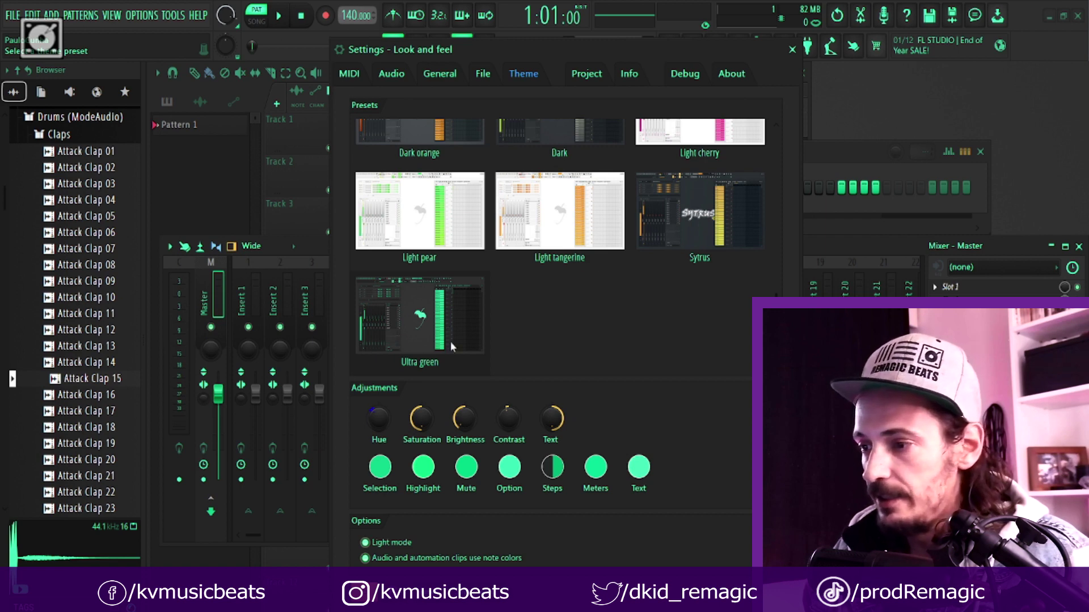
pyautogui.scroll(3, 483, 322)
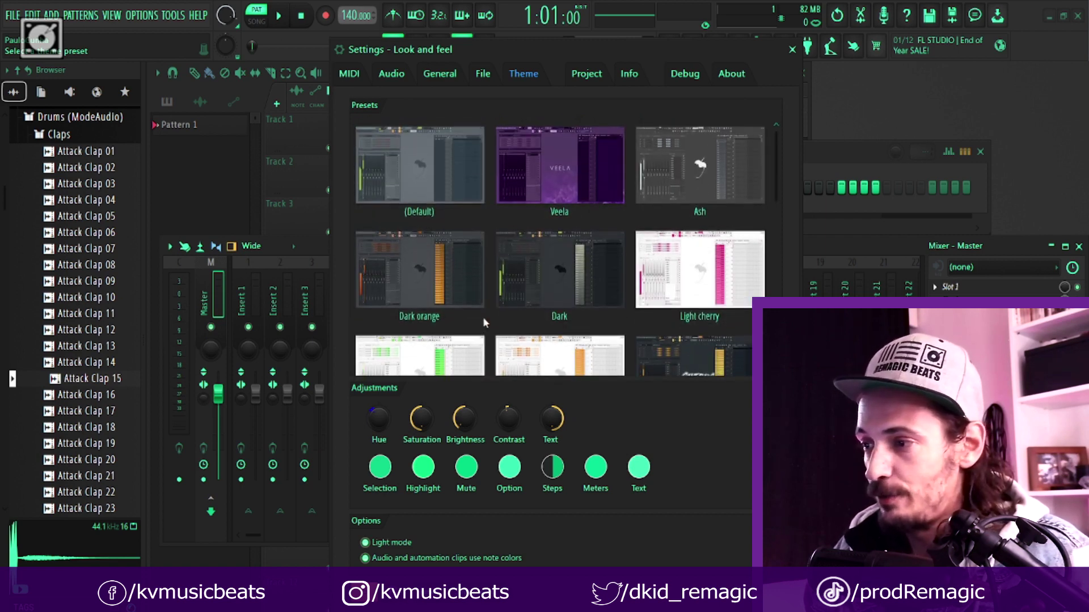
pyautogui.click(571, 182)
# Try the Sytrus theme preset, lower the settings window, and try the Dark orange preset.
pyautogui.scroll(-3, 553, 232)
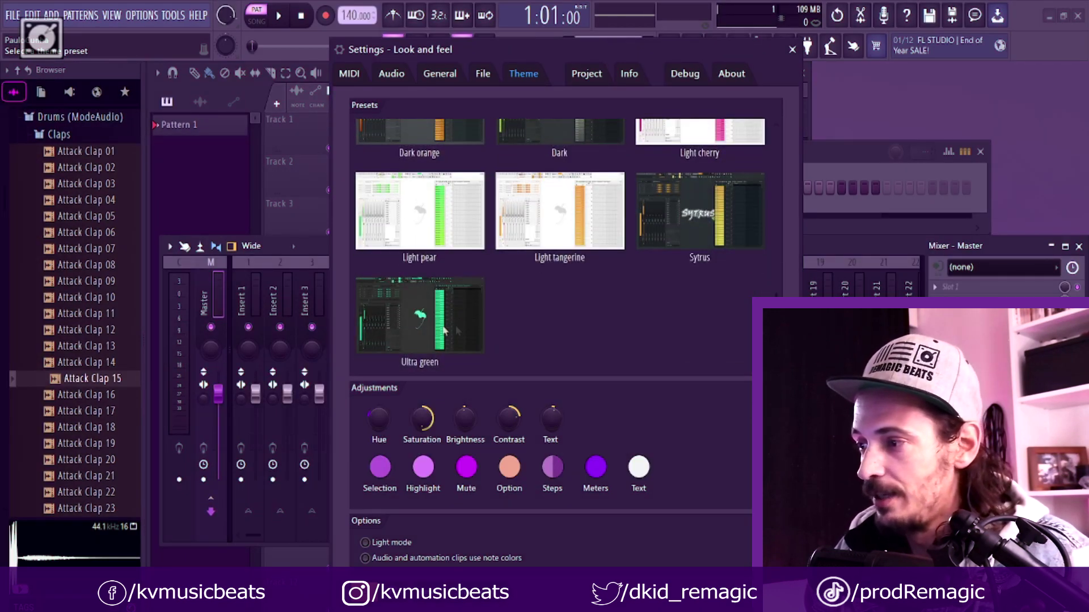
pyautogui.click(697, 282)
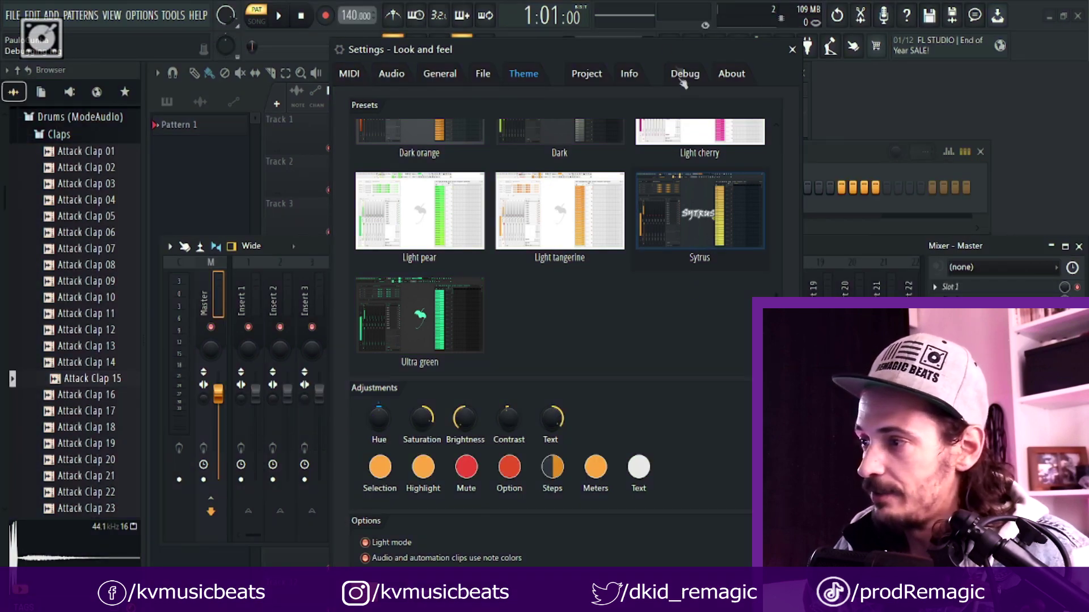
pyautogui.moveTo(661, 48); pyautogui.dragTo(654, 96)
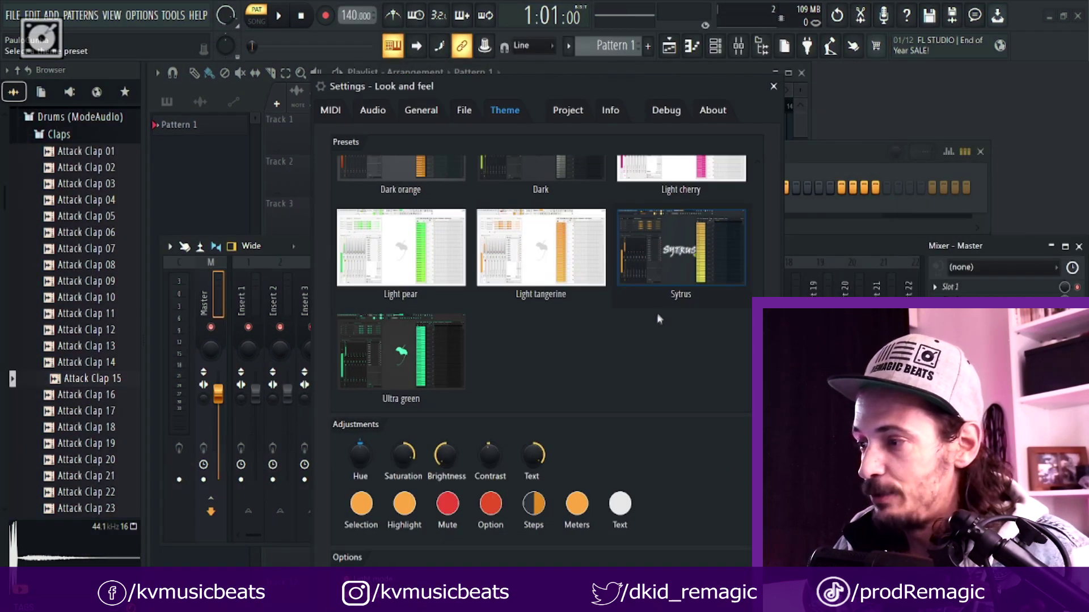
pyautogui.scroll(2, 659, 316)
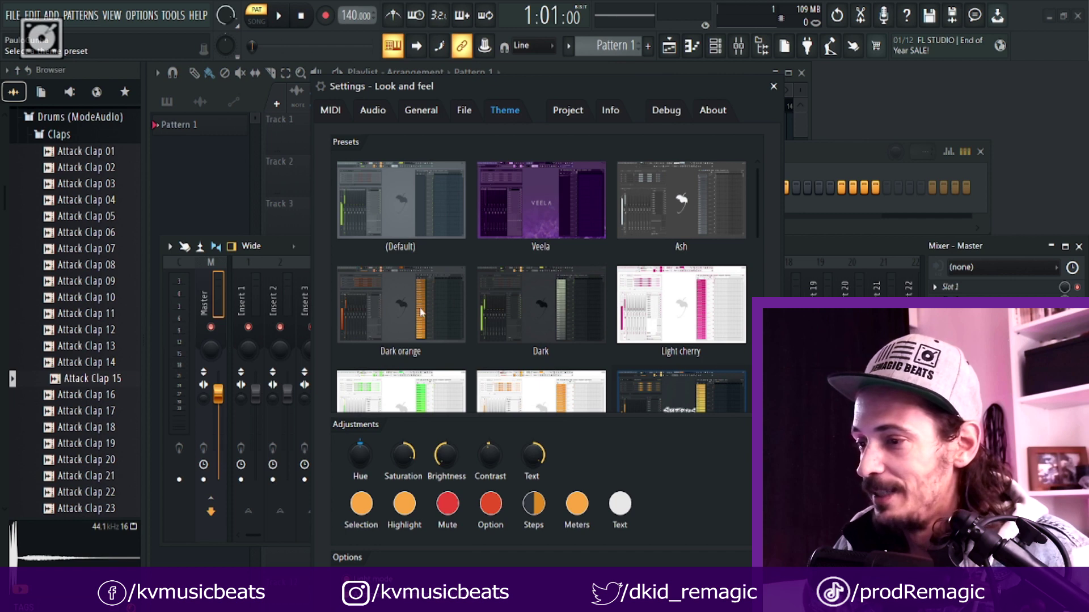
pyautogui.click(452, 309)
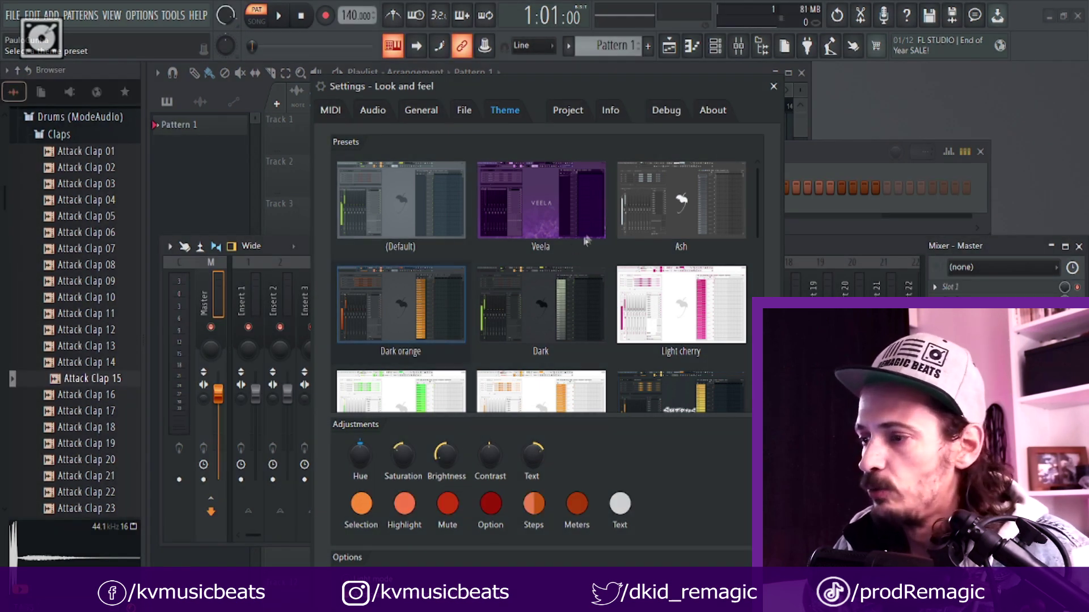
# Try the light theme presets in turn: Light cherry, Light tangerine and Light pear.
pyautogui.scroll(-2, 584, 244)
pyautogui.click(668, 188)
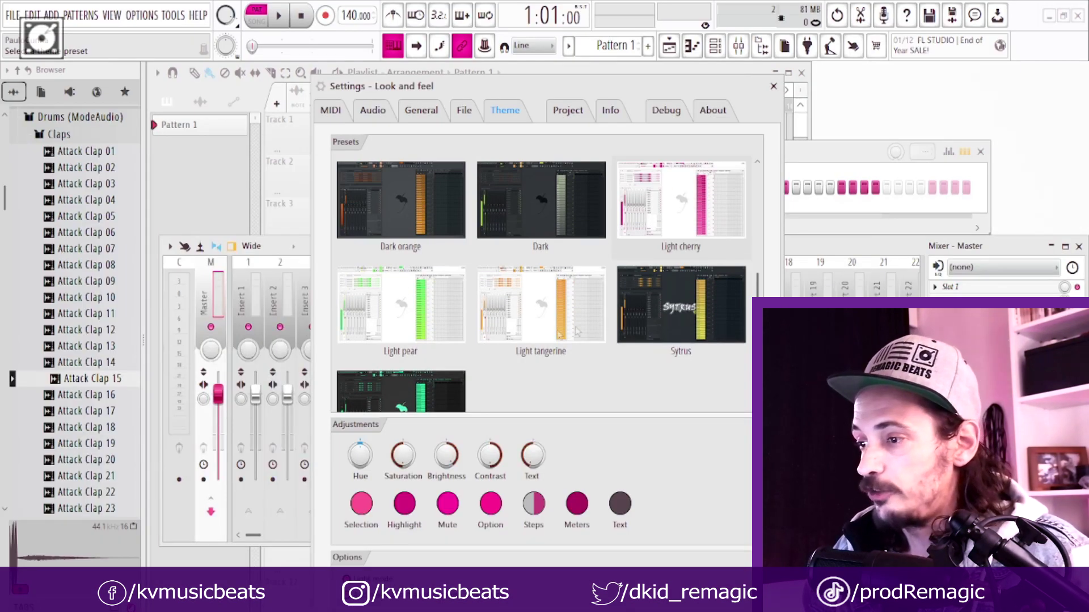
pyautogui.click(538, 323)
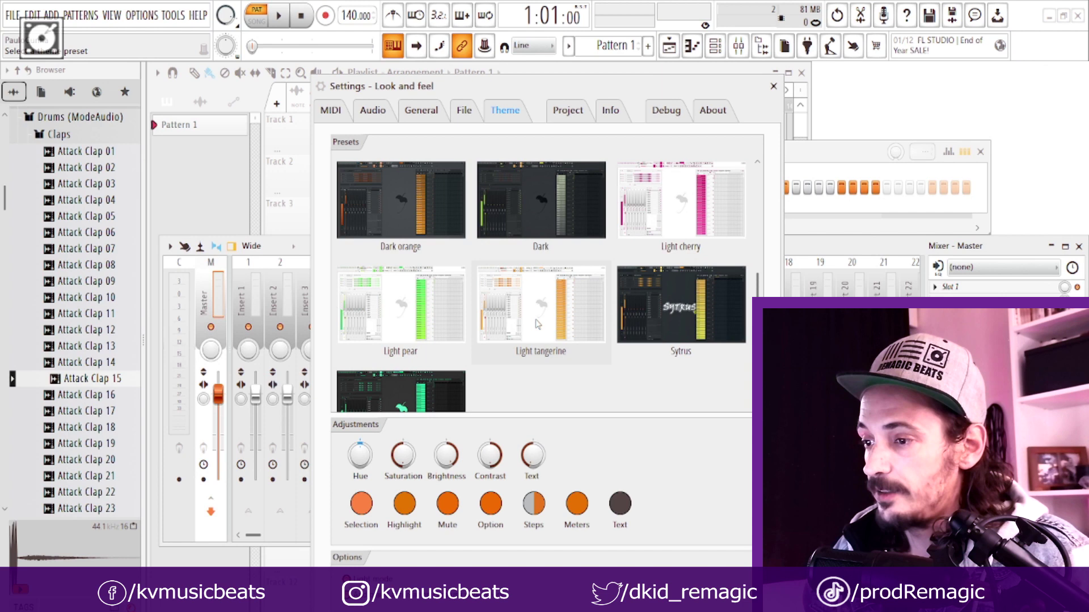
pyautogui.click(425, 322)
# Close the settings and mixer windows, and reopen the theme settings with the window moved higher.
pyautogui.click(773, 86)
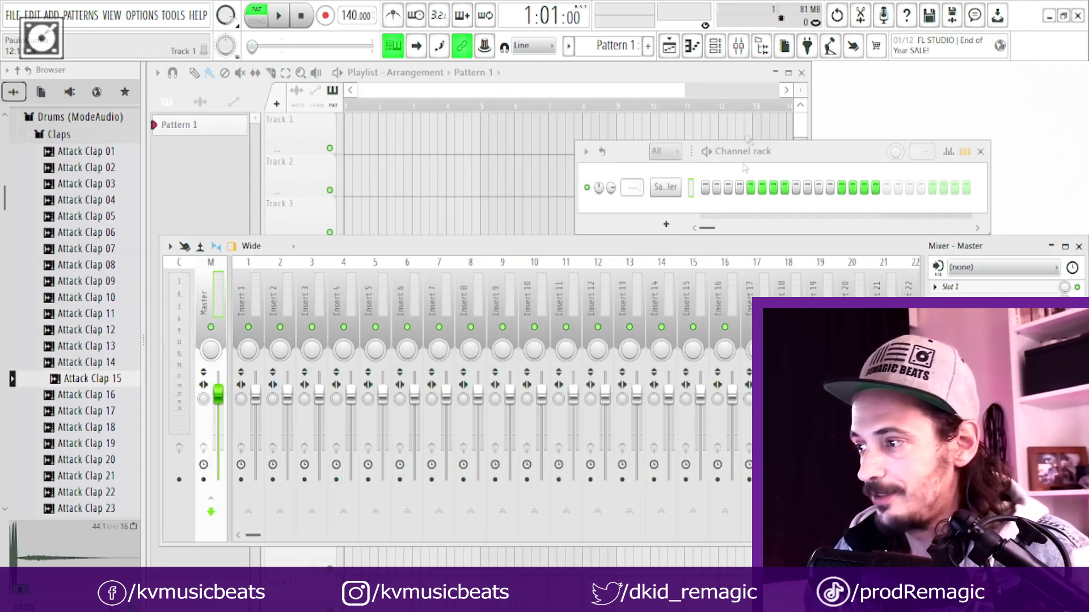
pyautogui.click(1079, 248)
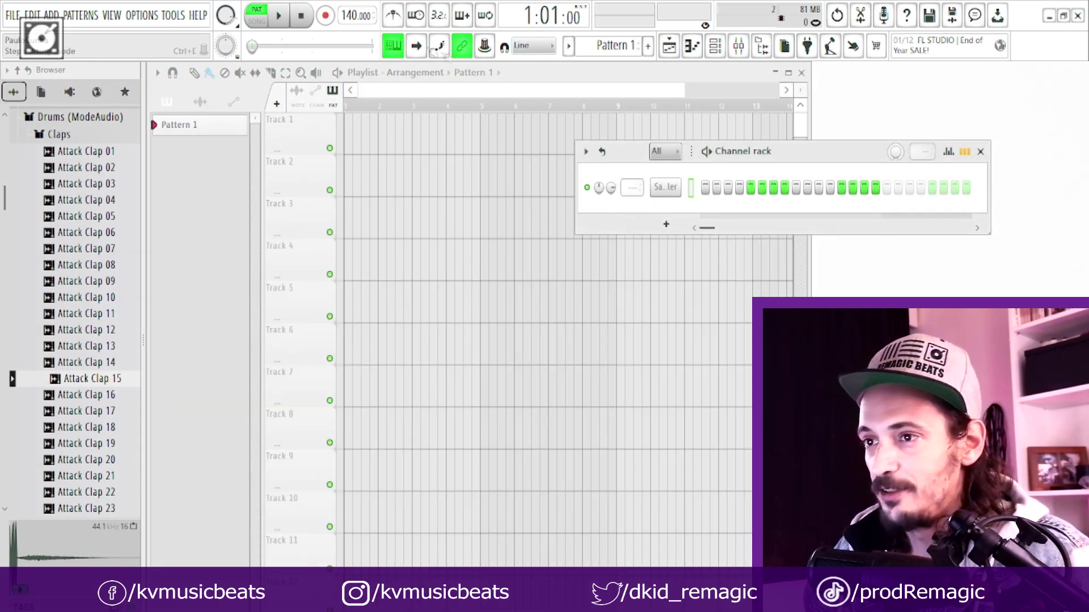
pyautogui.click(145, 16)
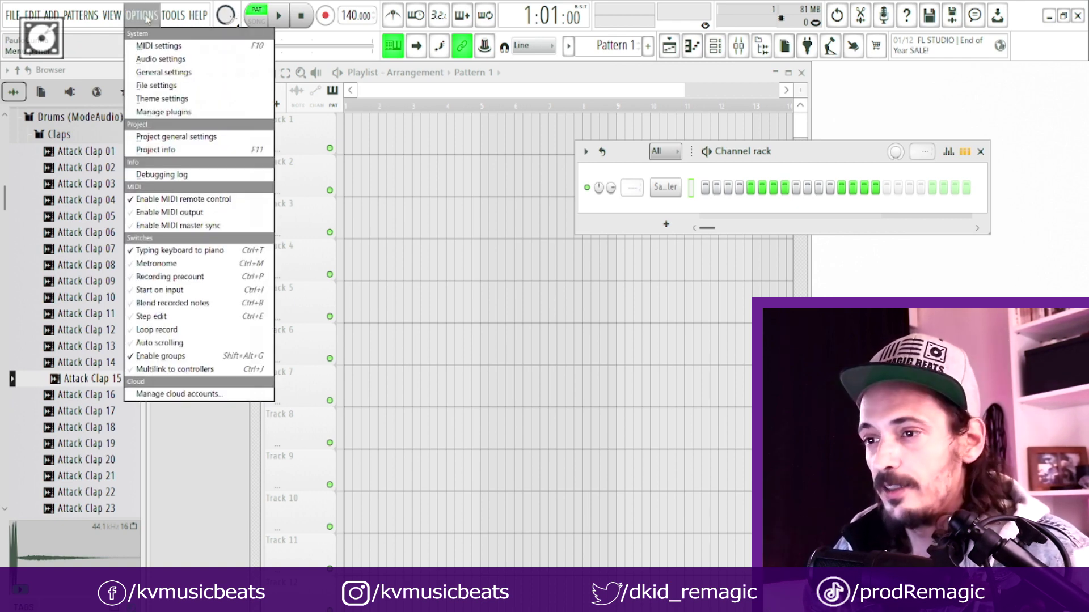
pyautogui.click(160, 99)
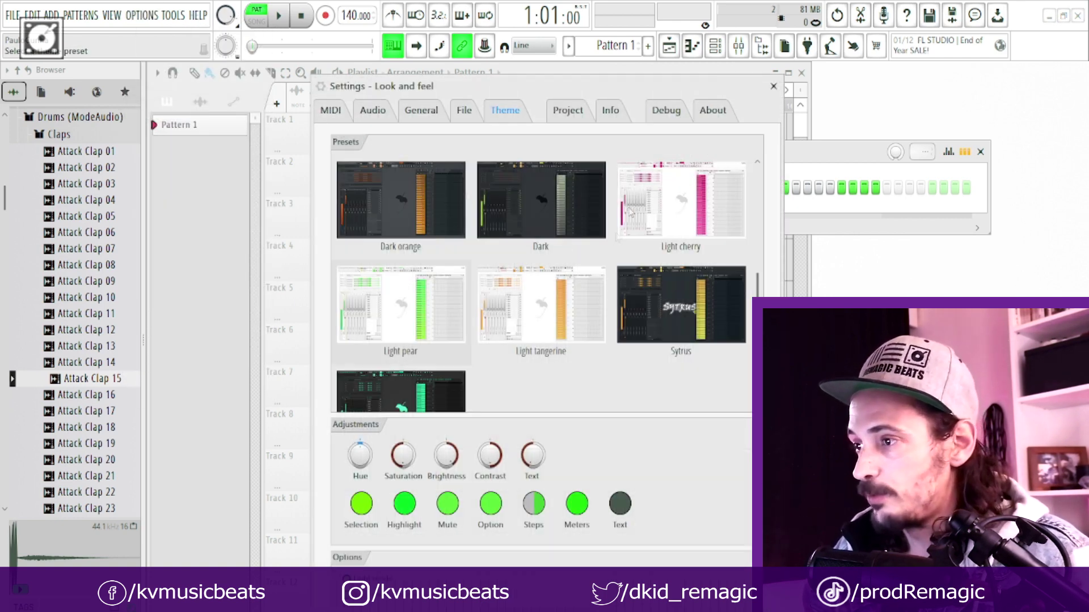
pyautogui.moveTo(397, 85); pyautogui.dragTo(434, 28)
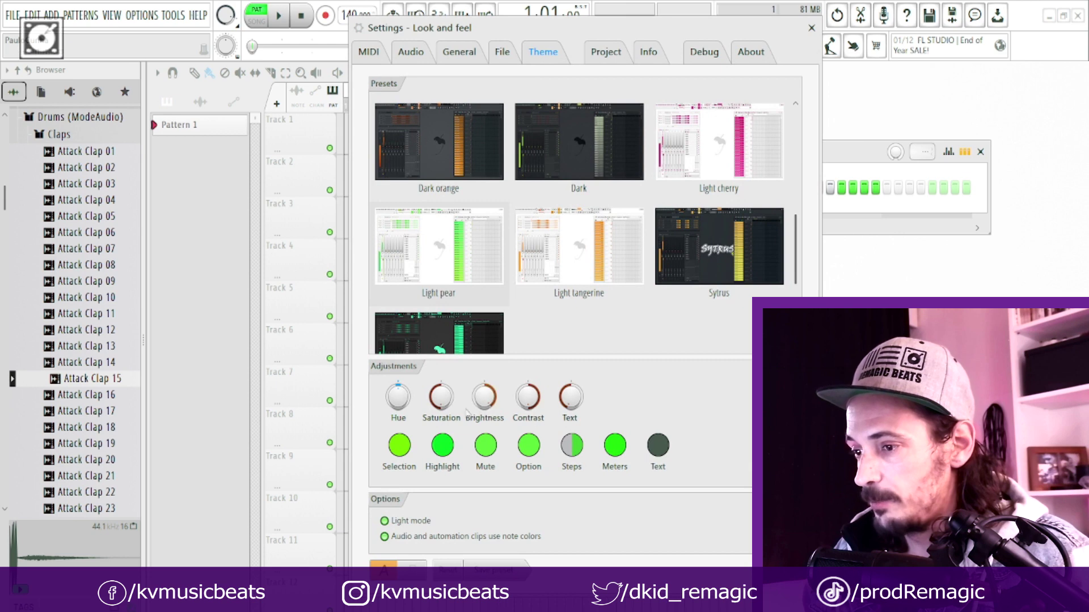
# Lower the Light pear theme's brightness and set its text colour to light purple.
pyautogui.moveTo(484, 397)
pyautogui.mouseDown()
pyautogui.moveTo(484, 445)
pyautogui.moveTo(485, 380)
pyautogui.moveTo(484, 419)
pyautogui.moveTo(484, 397)
pyautogui.mouseUp()
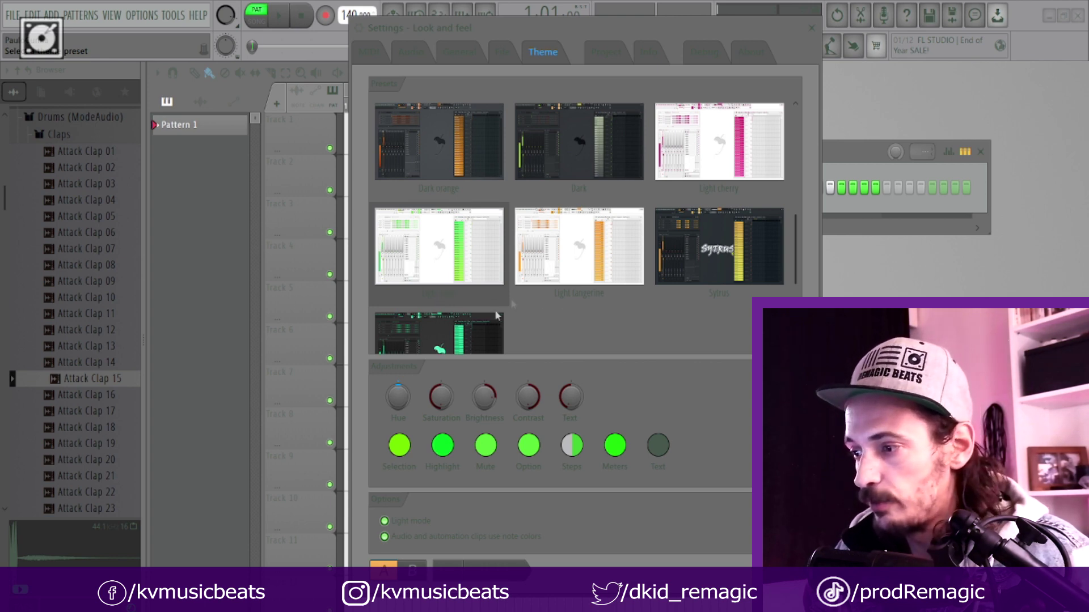
pyautogui.click(658, 446)
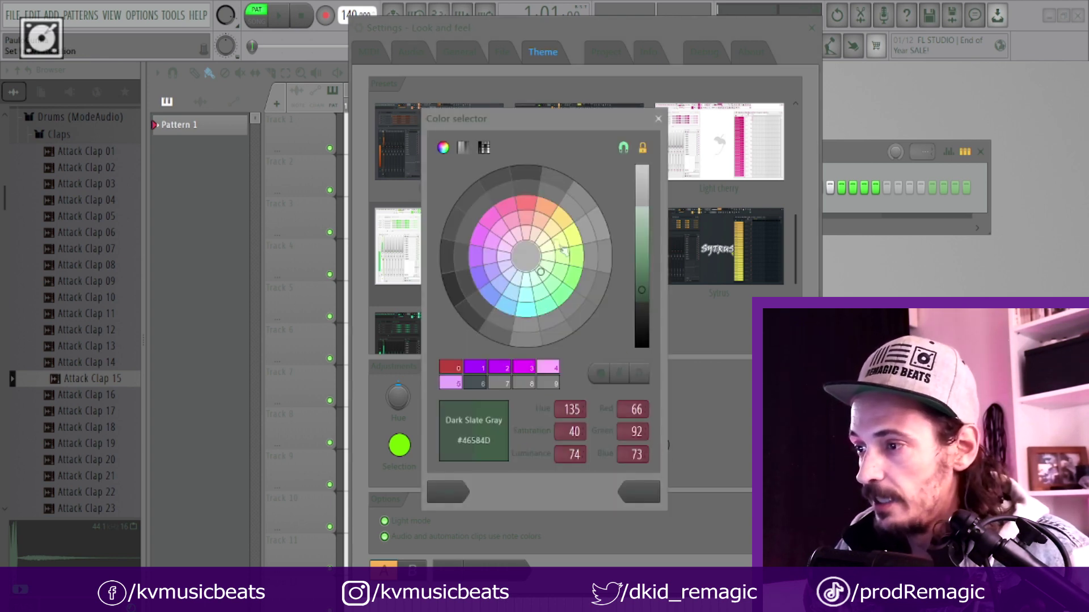
pyautogui.moveTo(562, 122); pyautogui.dragTo(861, 184)
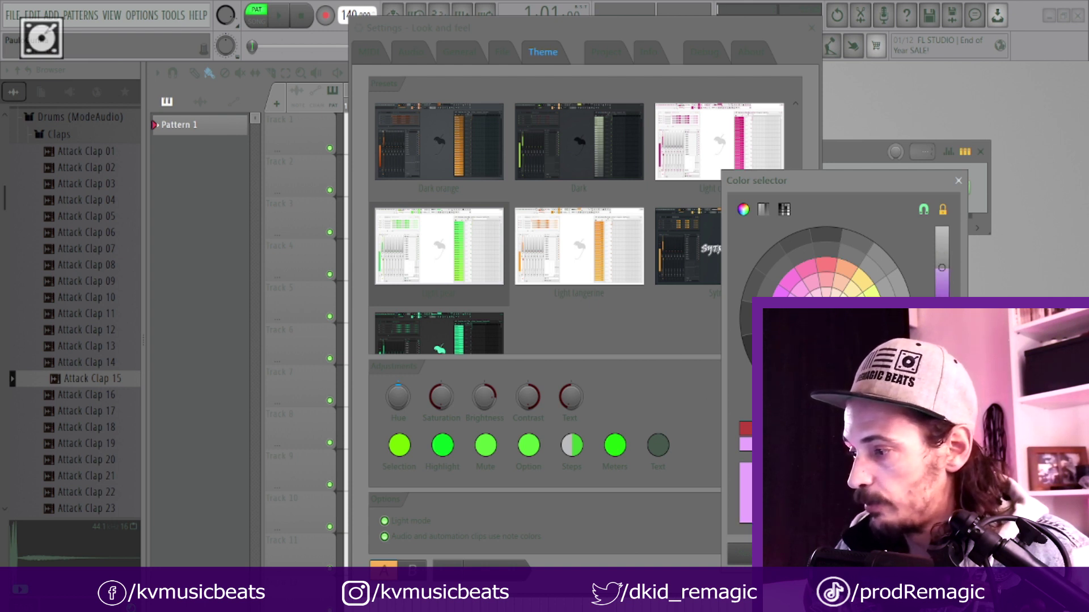
pyautogui.press('Return')
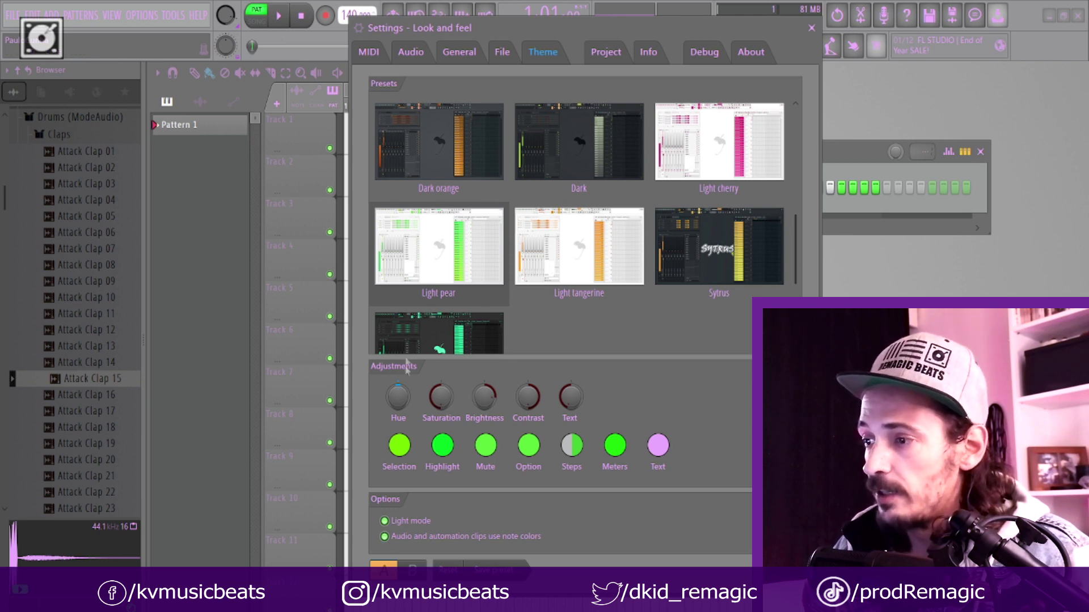
# Replace the customised theme with the Veela preset.
pyautogui.scroll(2, 511, 295)
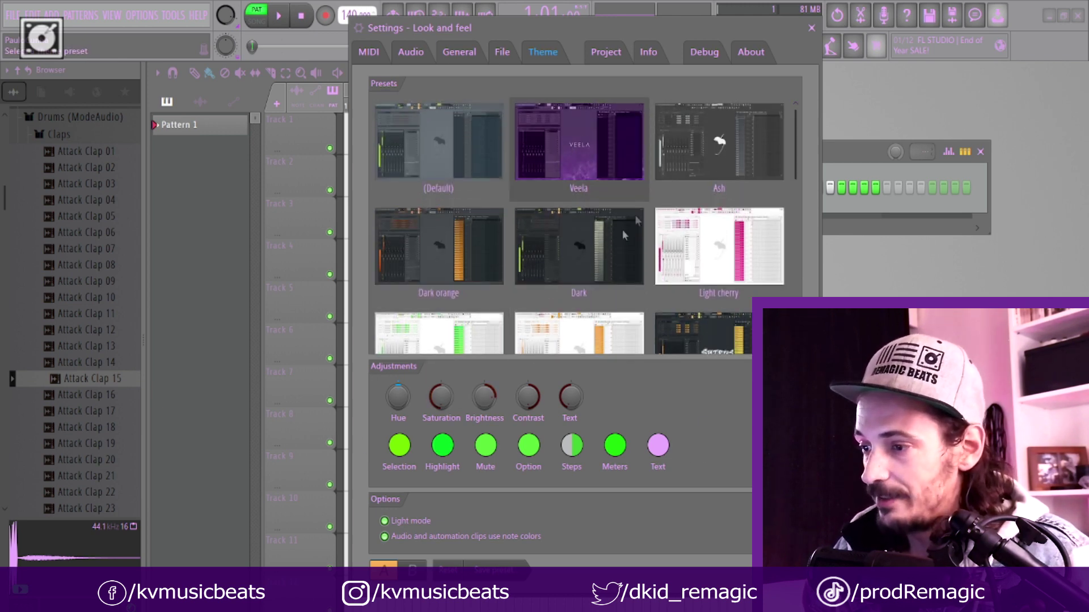
pyautogui.click(579, 142)
pyautogui.scroll(-2, 567, 255)
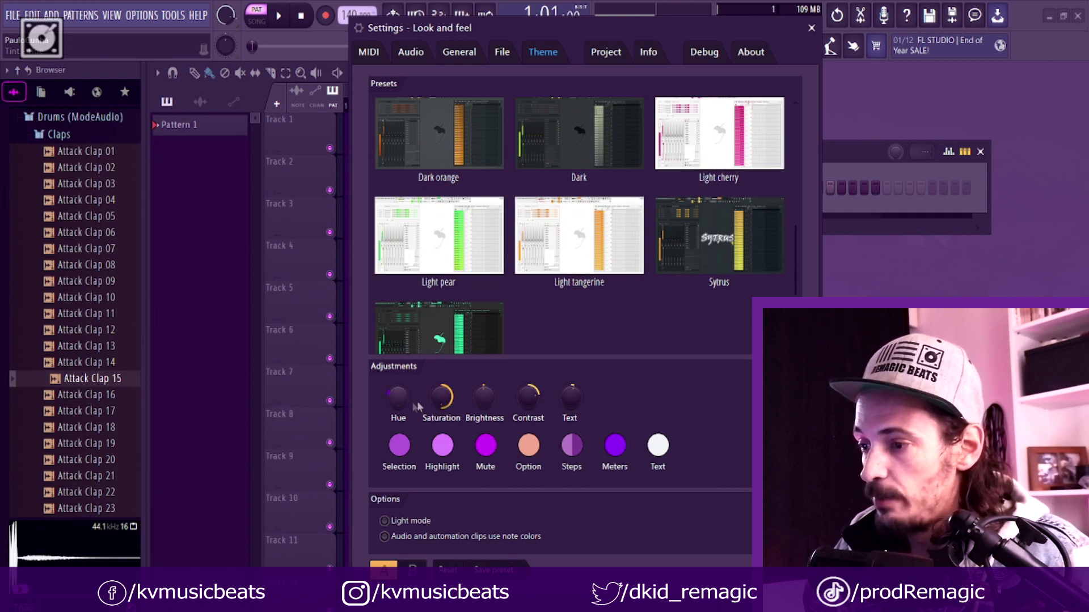
# Try the Veela theme's saturation and text adjustments, and view its Selection colour in the colour selector.
pyautogui.moveTo(441, 397); pyautogui.dragTo(441, 416)
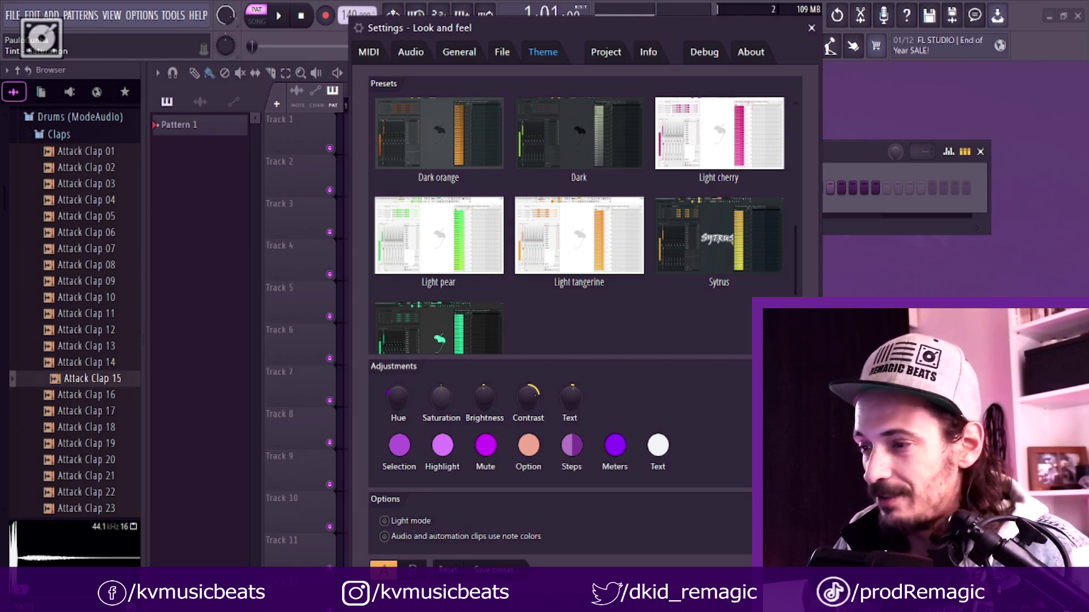
pyautogui.moveTo(444, 387); pyautogui.dragTo(444, 375)
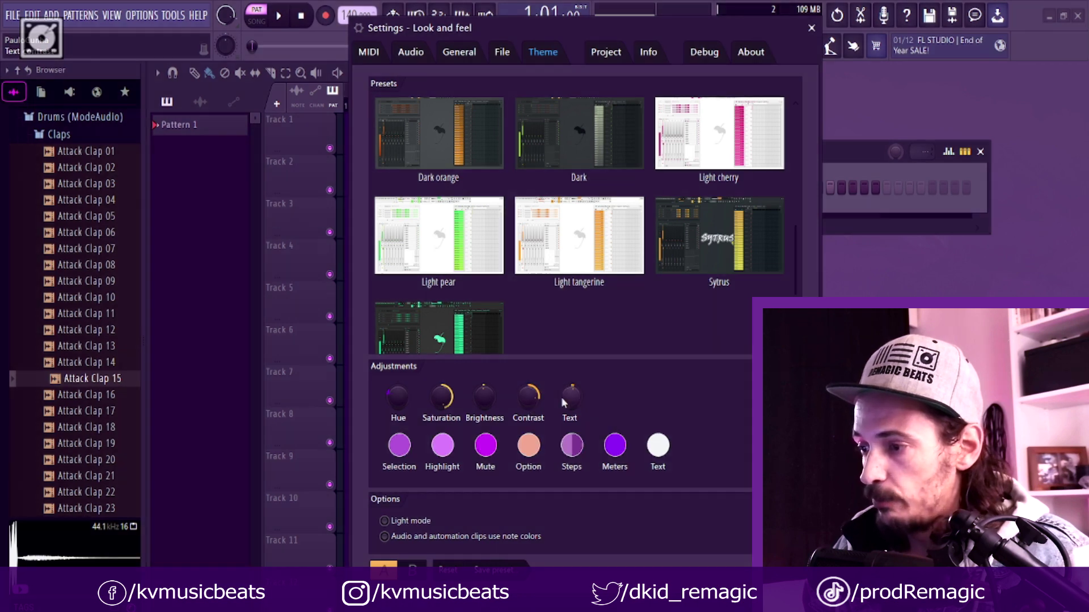
pyautogui.moveTo(570, 400); pyautogui.dragTo(570, 395)
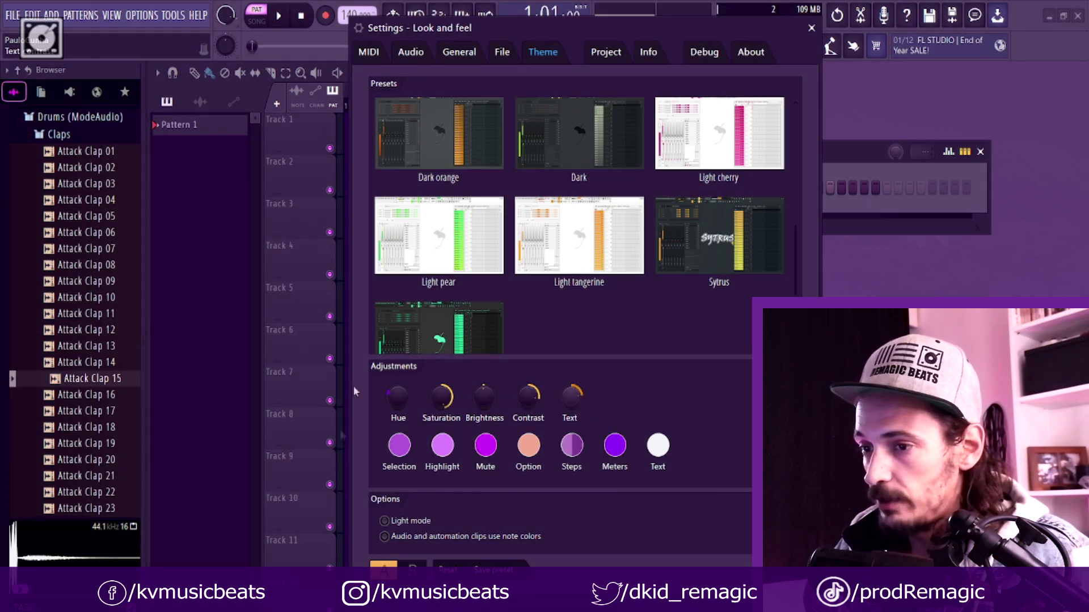
pyautogui.moveTo(572, 397); pyautogui.dragTo(592, 414)
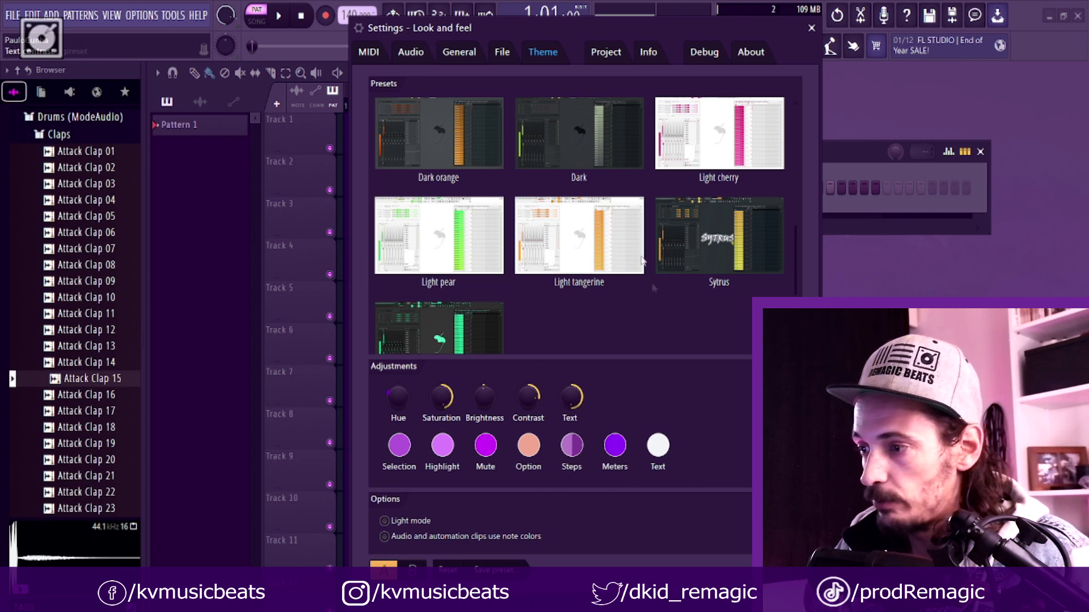
pyautogui.click(404, 448)
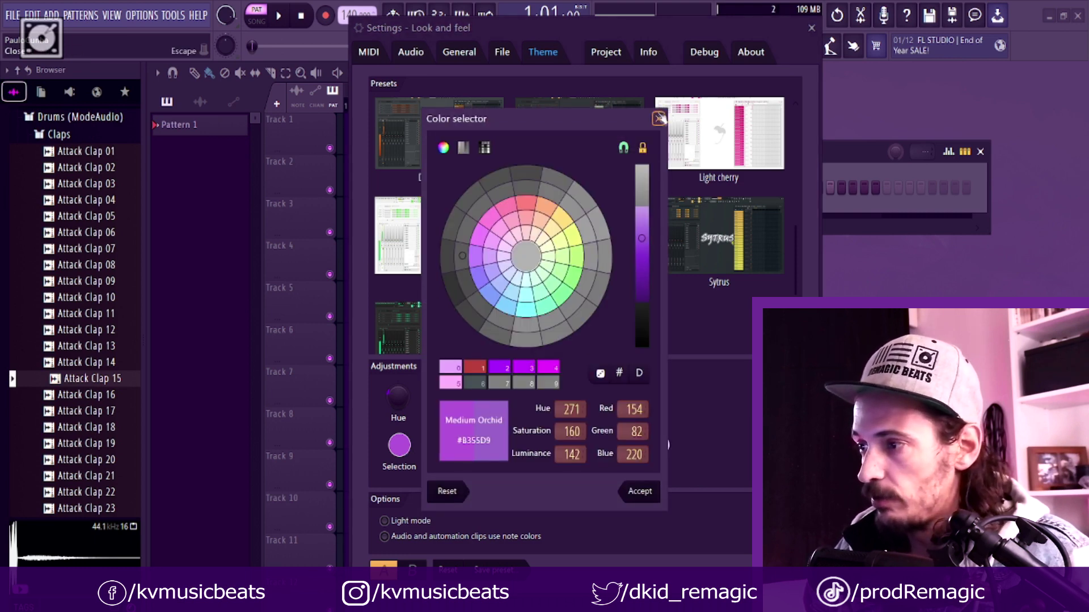
pyautogui.click(658, 119)
# Look through the theme presets and apply the Ultra green preset.
pyautogui.scroll(-2, 596, 242)
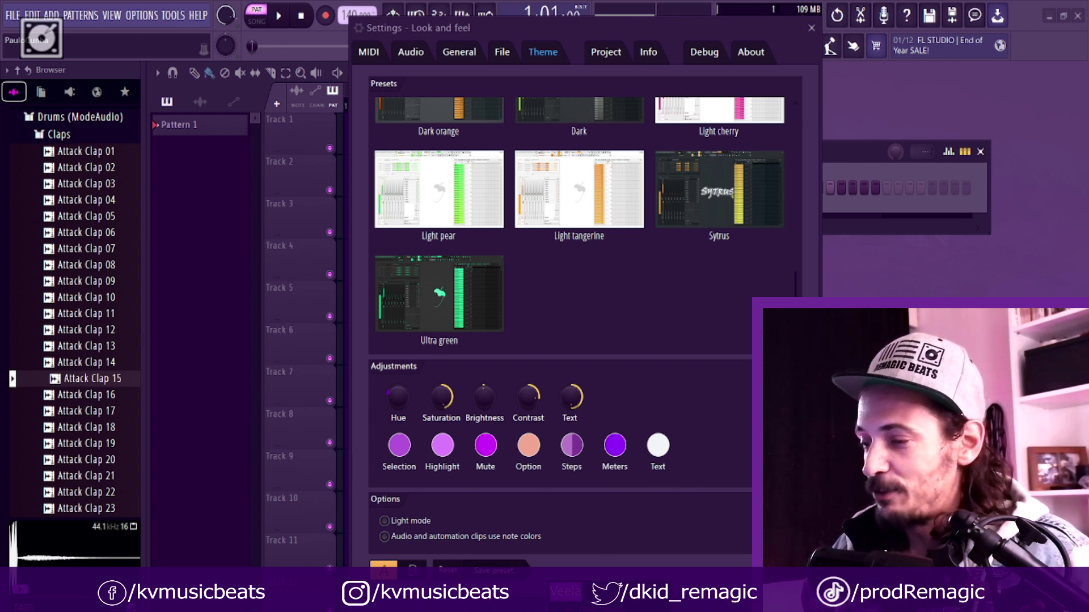
pyautogui.scroll(3, 728, 230)
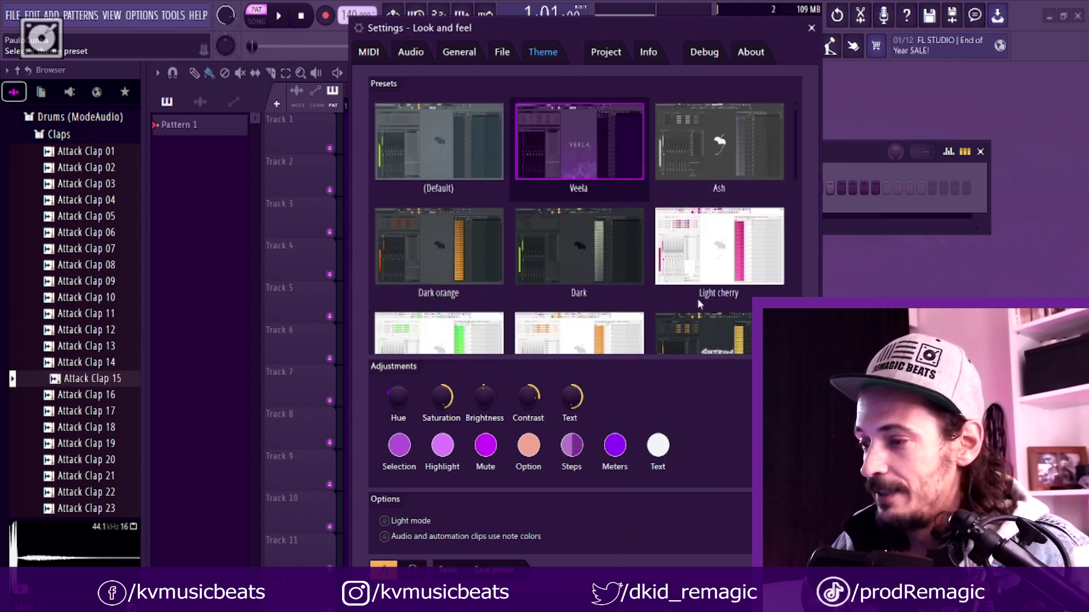
pyautogui.scroll(-3, 697, 326)
pyautogui.scroll(1, 671, 189)
pyautogui.scroll(-1, 670, 189)
pyautogui.click(493, 277)
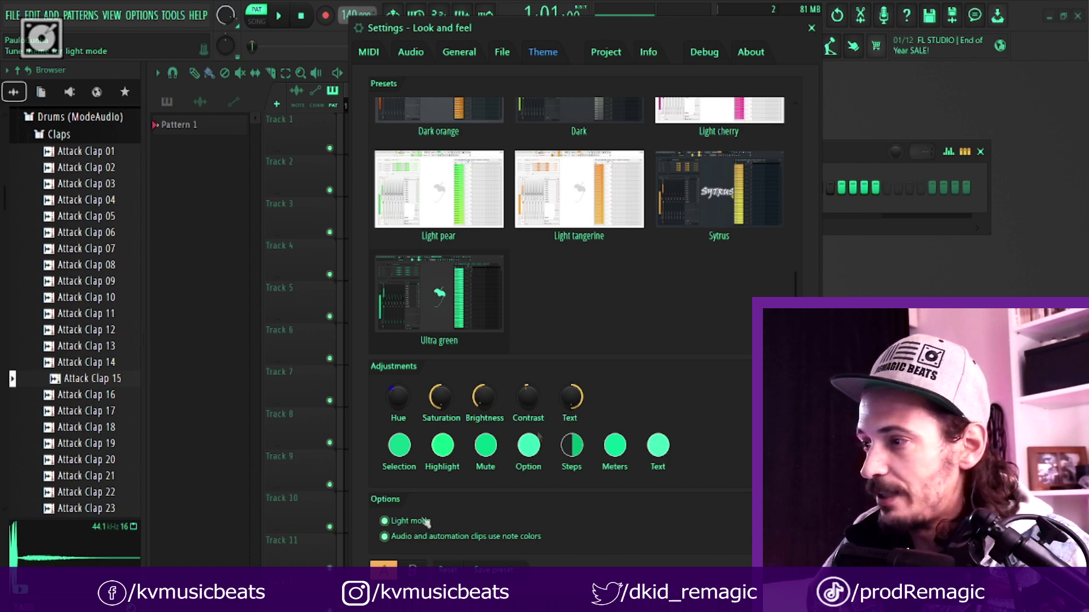
# Move the settings window and the channel rack apart, and enable light mode for the theme.
pyautogui.moveTo(731, 35); pyautogui.dragTo(668, 131)
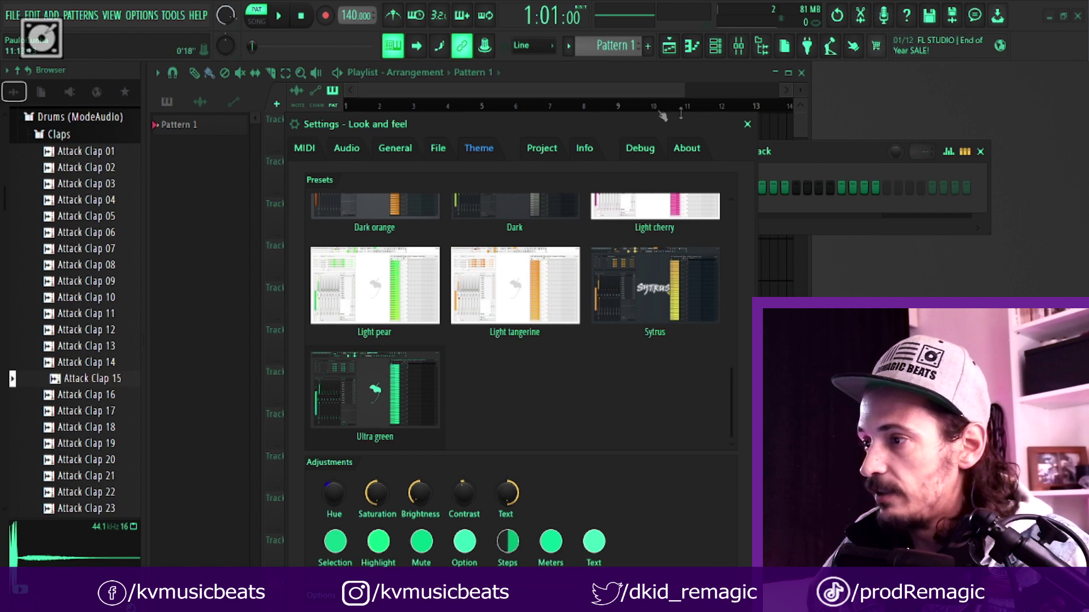
pyautogui.moveTo(701, 113); pyautogui.dragTo(599, 16)
pyautogui.moveTo(832, 162); pyautogui.dragTo(904, 267)
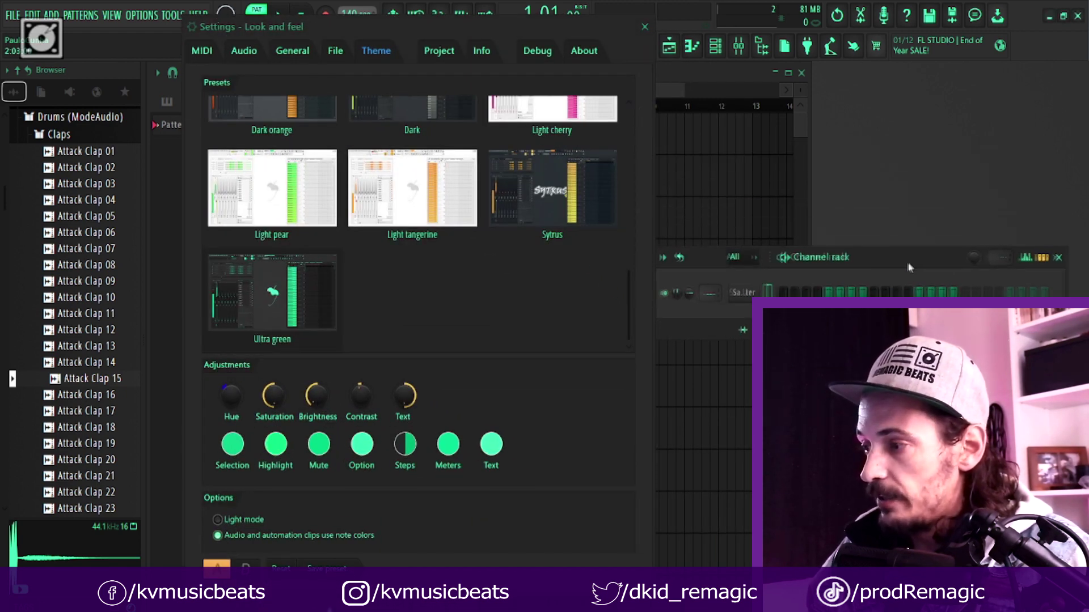
pyautogui.click(244, 521)
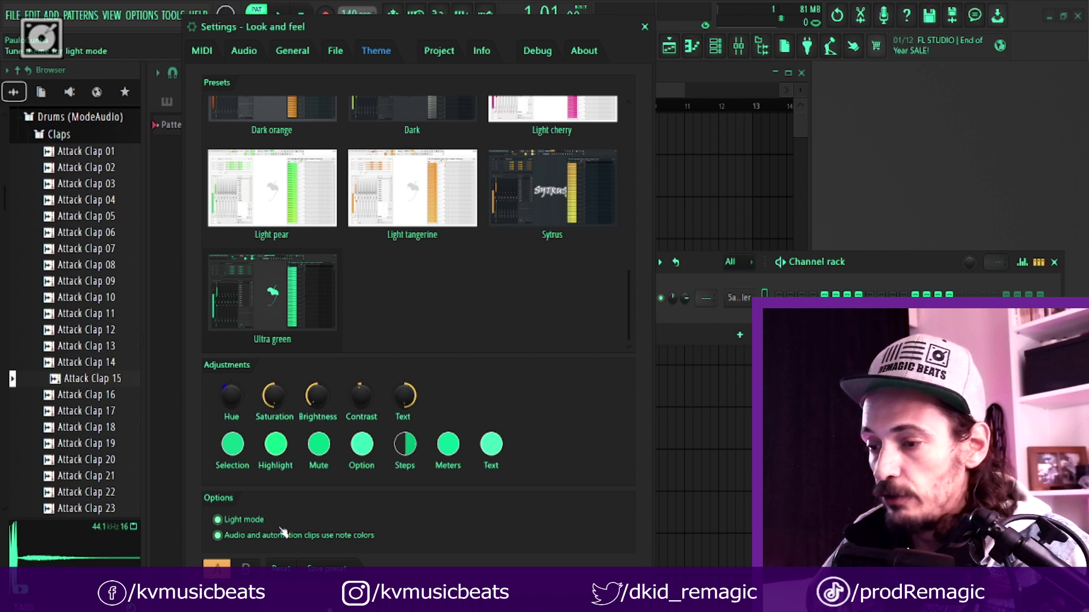
# Compare the two theme slots and apply the Sytrus preset to the second slot.
pyautogui.click(253, 566)
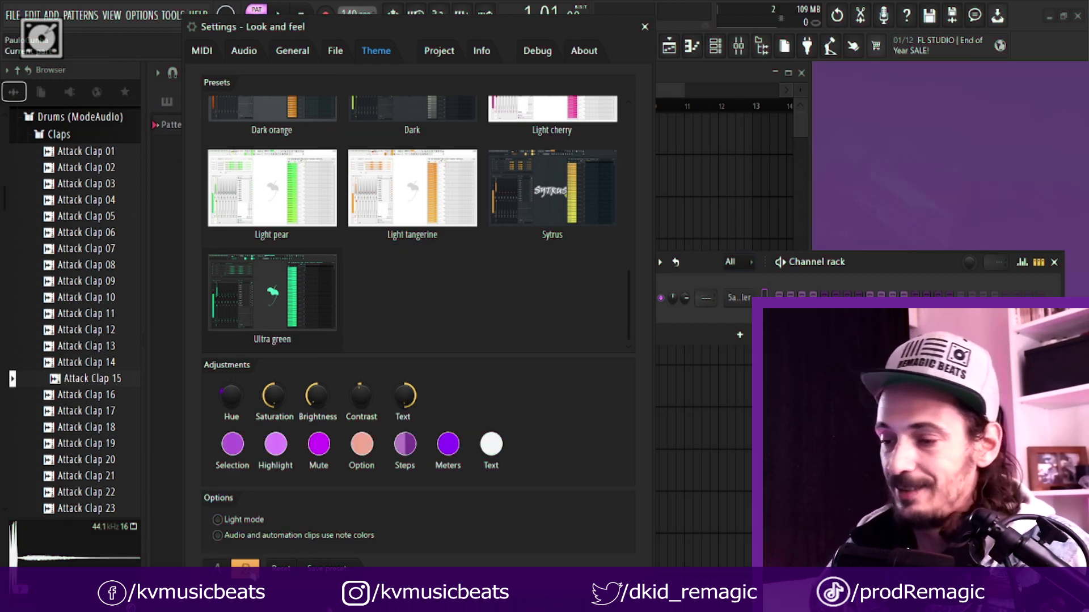
pyautogui.click(217, 567)
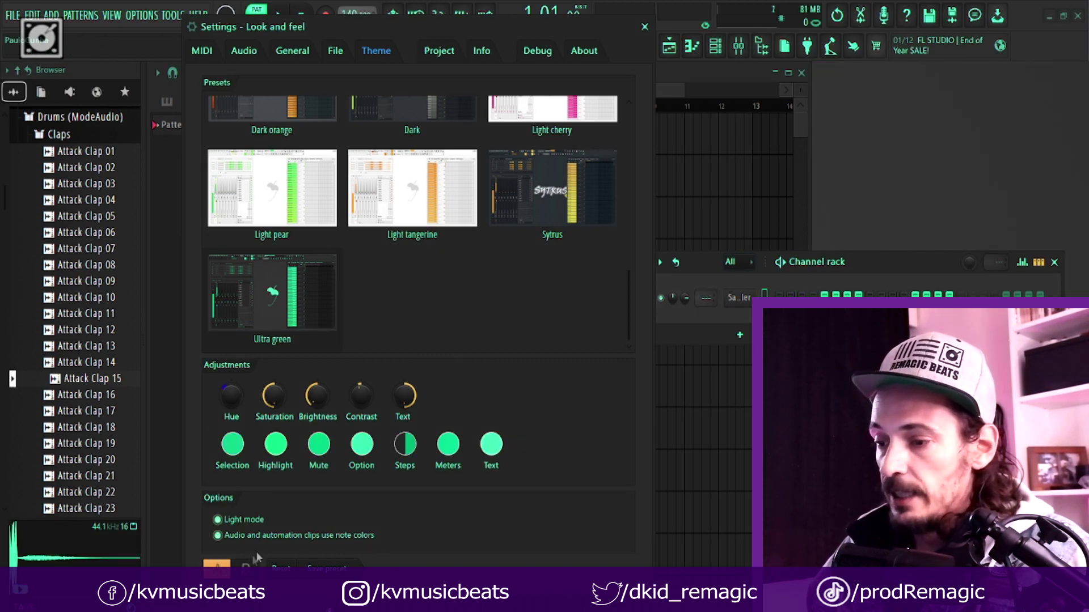
pyautogui.click(253, 567)
pyautogui.click(564, 176)
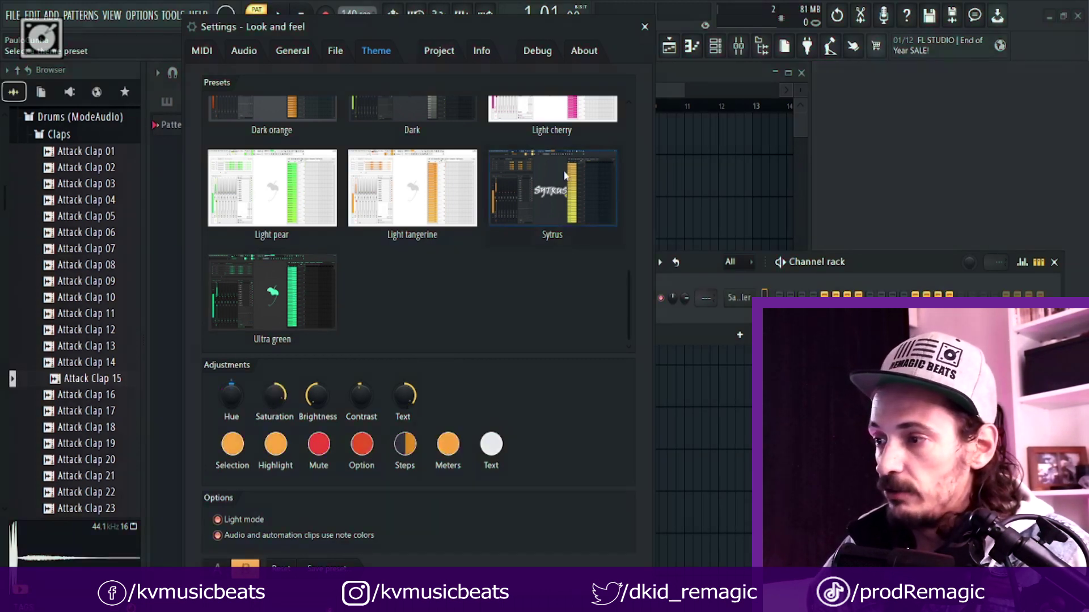
pyautogui.click(217, 566)
pyautogui.click(245, 567)
# Switch repeatedly between the two theme slots to compare Ultra green with Sytrus.
pyautogui.scroll(3, 405, 286)
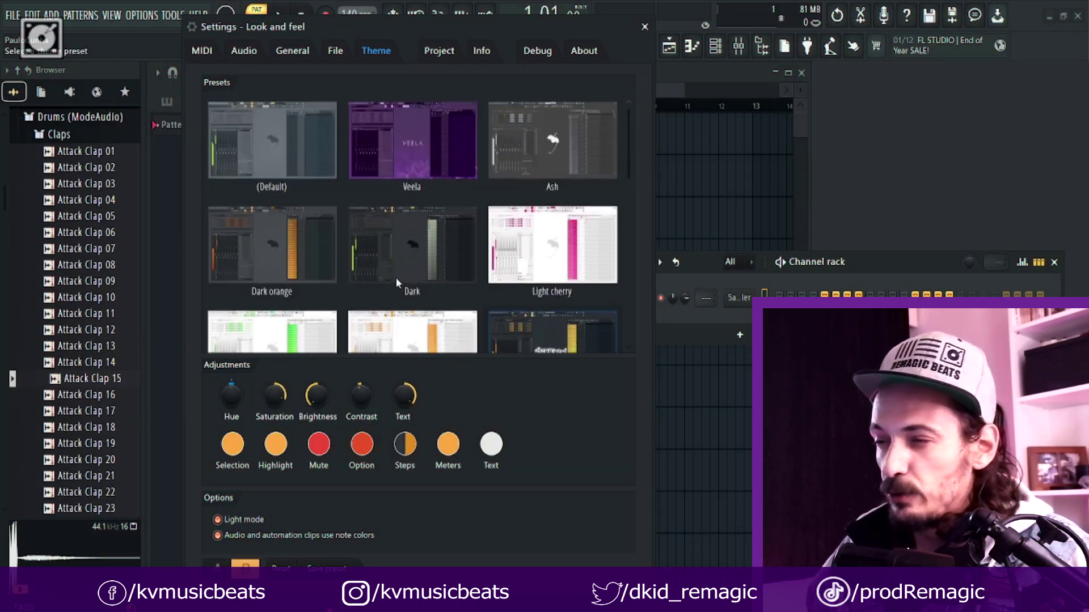
pyautogui.scroll(-4, 420, 307)
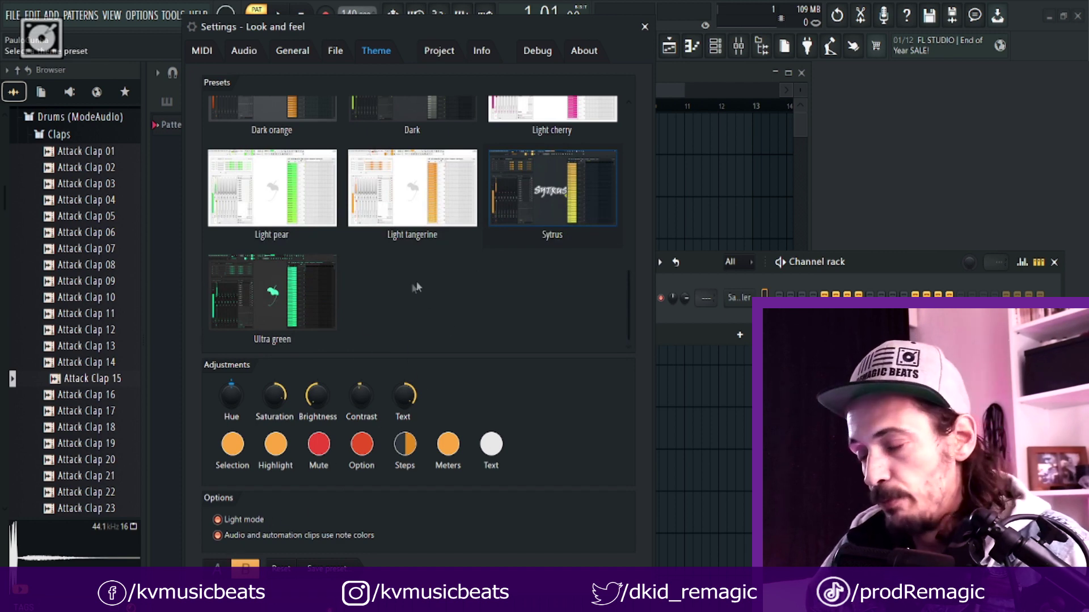
pyautogui.click(217, 566)
pyautogui.click(249, 567)
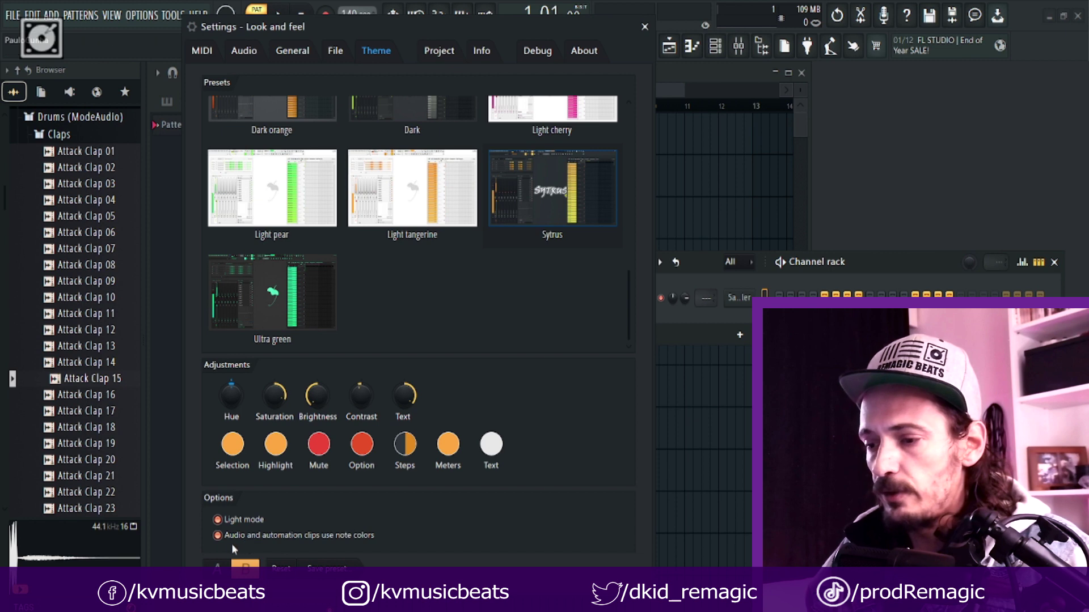
pyautogui.click(218, 566)
pyautogui.click(244, 566)
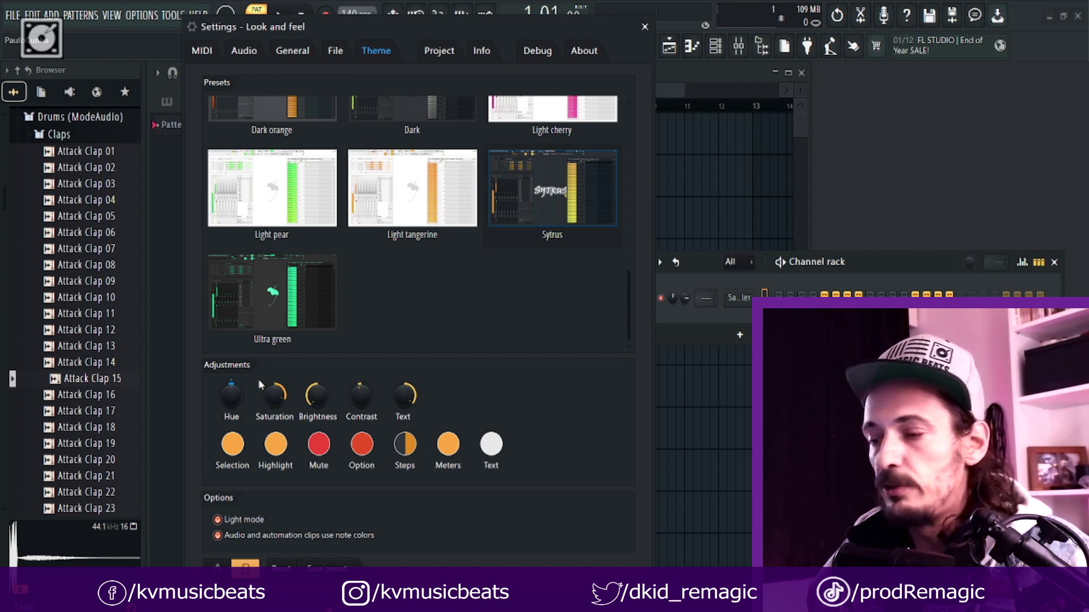
# Return to the first theme slot and reset its Ultra green theme to the default.
pyautogui.click(217, 566)
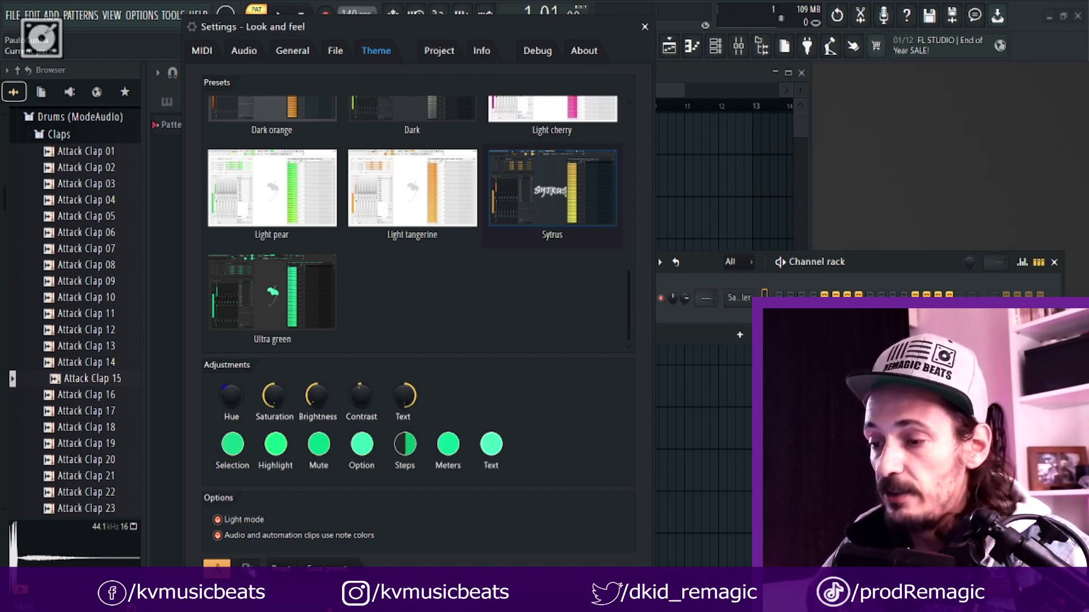
pyautogui.click(218, 566)
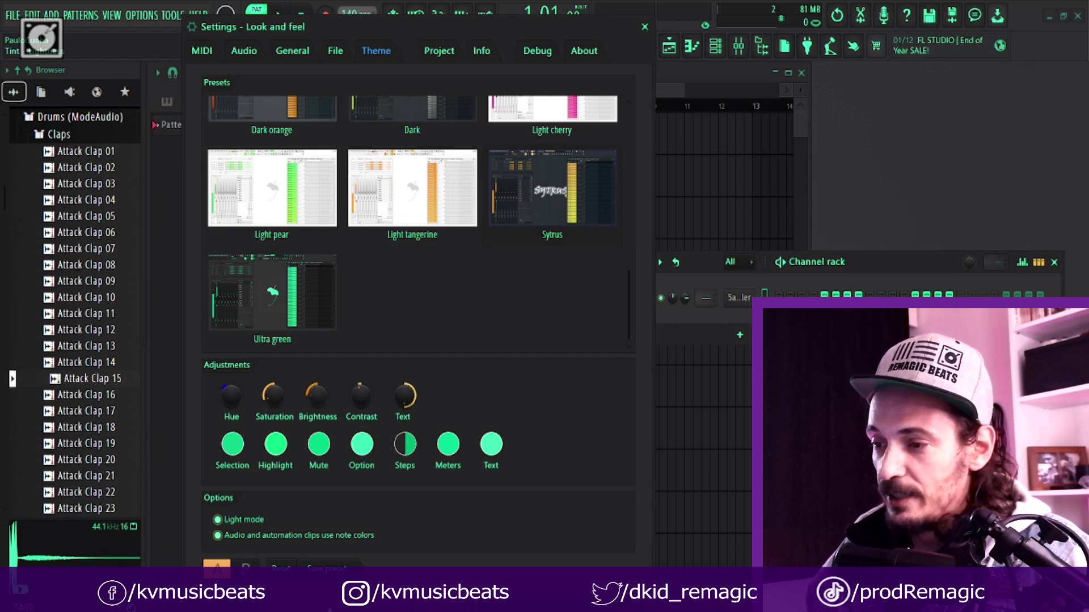
pyautogui.scroll(-2, 356, 407)
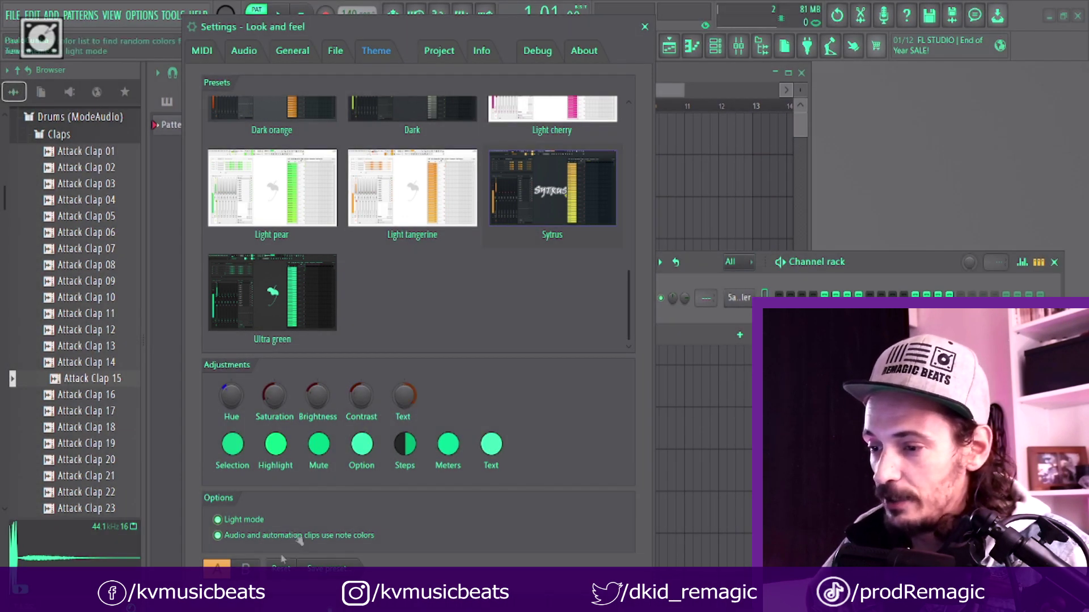
pyautogui.click(281, 567)
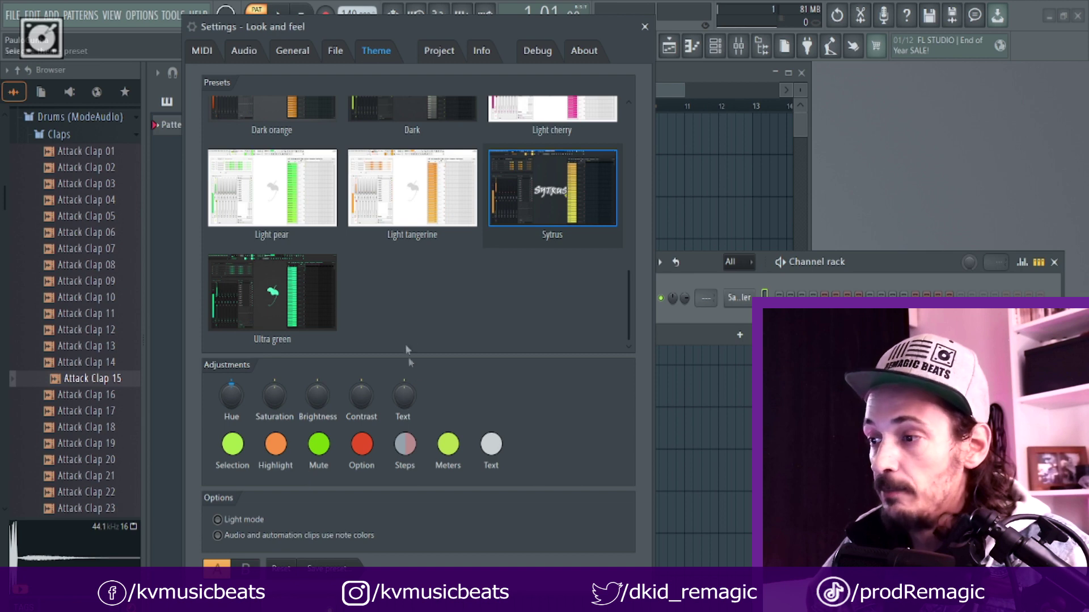
# Apply the Veela preset once more and reset the theme to its default colours.
pyautogui.scroll(3, 272, 170)
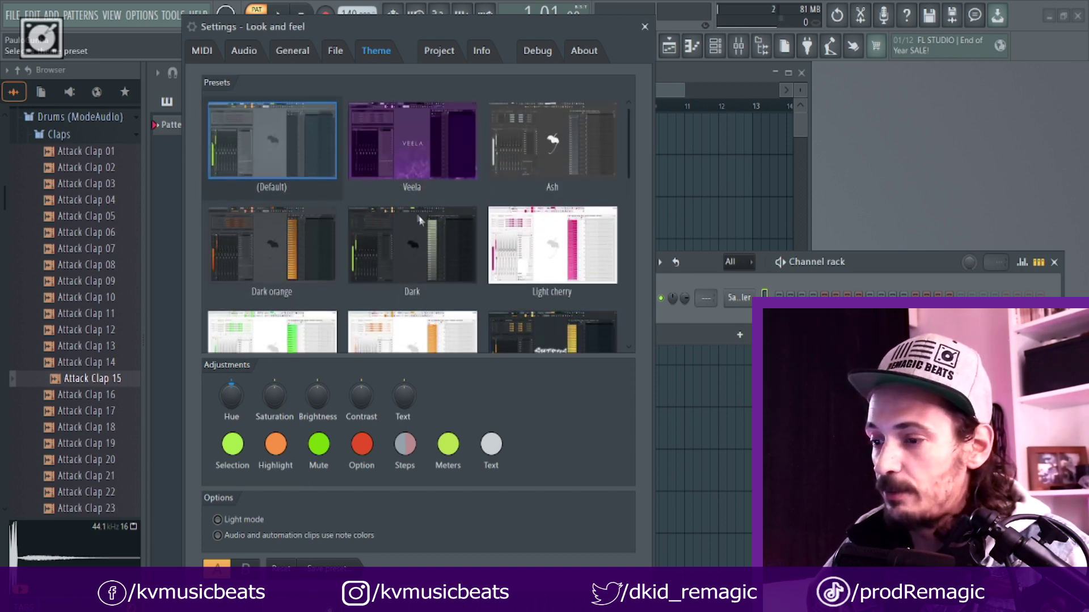
pyautogui.scroll(-3, 273, 227)
pyautogui.scroll(3, 411, 160)
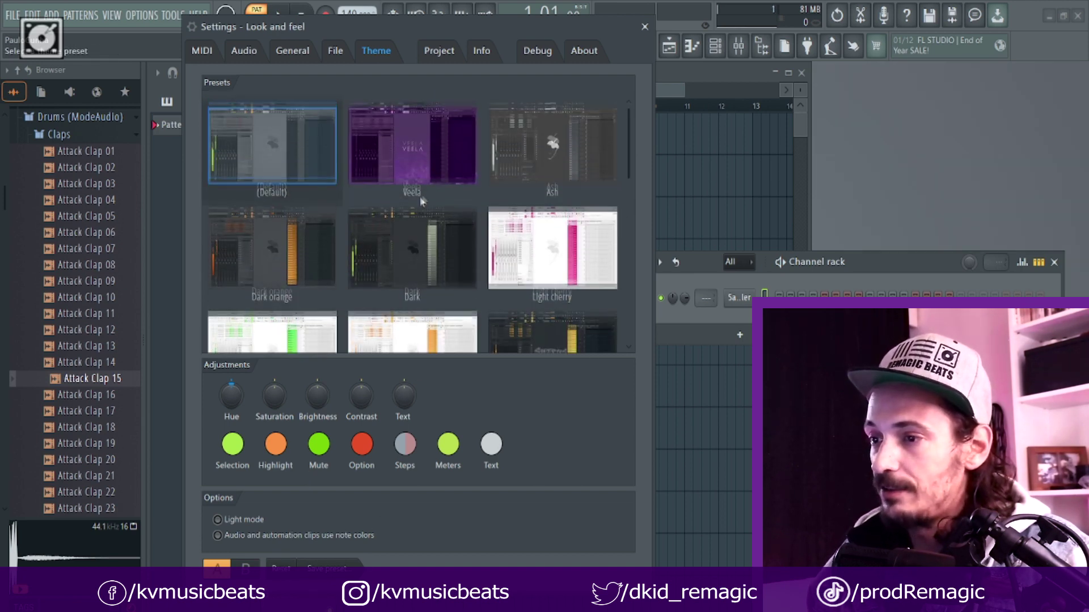
pyautogui.click(412, 161)
pyautogui.scroll(-3, 397, 238)
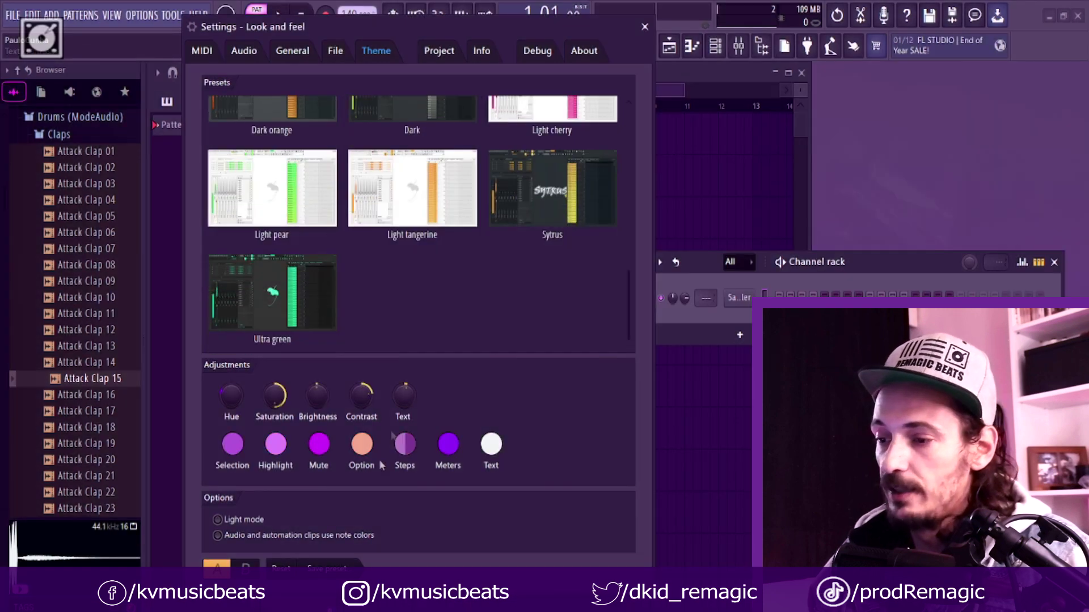
pyautogui.click(282, 565)
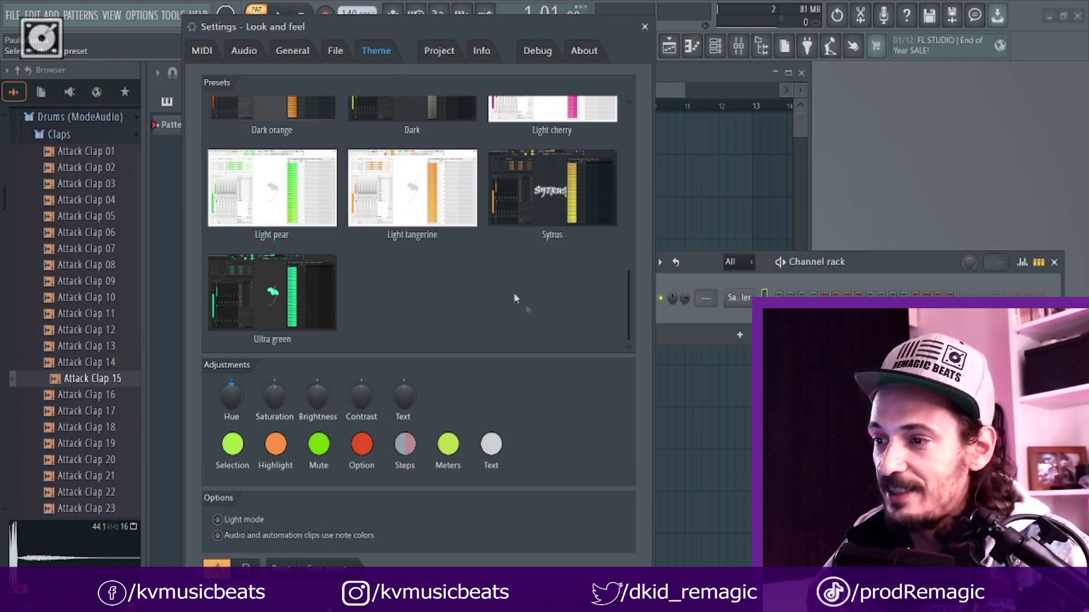
# Browse the list of theme presets from Default and Veela down to Ultra green and back.
pyautogui.scroll(3, 397, 238)
pyautogui.click(418, 159)
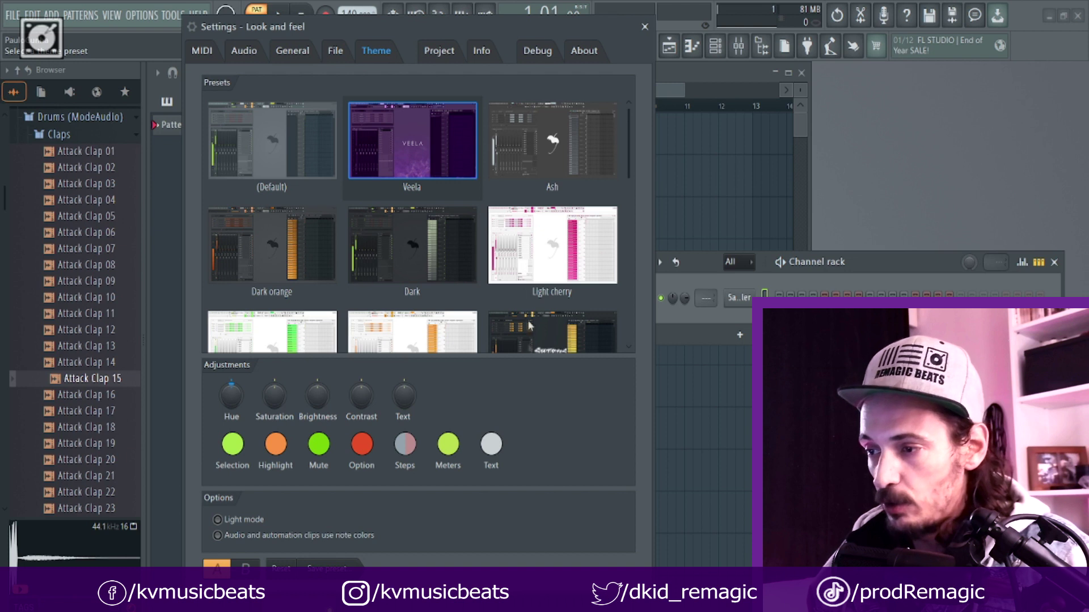
pyautogui.moveTo(628, 156); pyautogui.dragTo(625, 288)
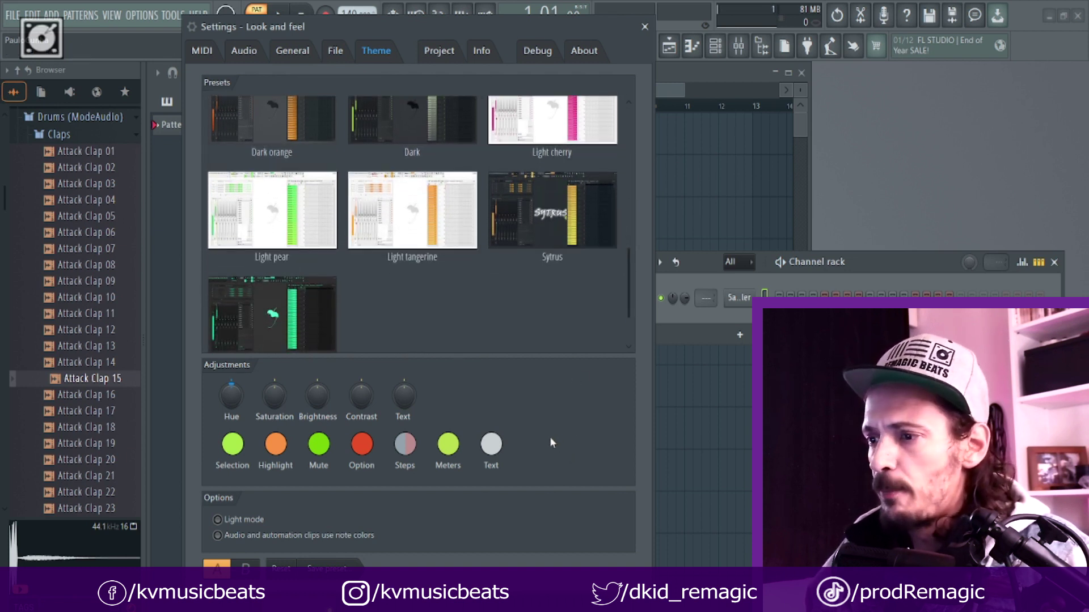
pyautogui.moveTo(628, 288); pyautogui.dragTo(627, 143)
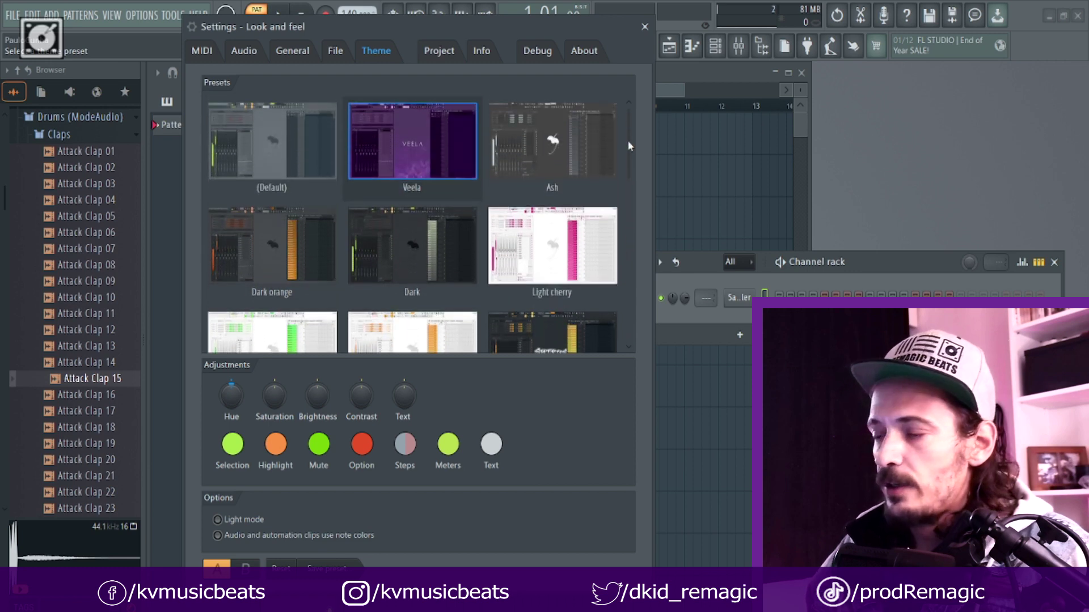